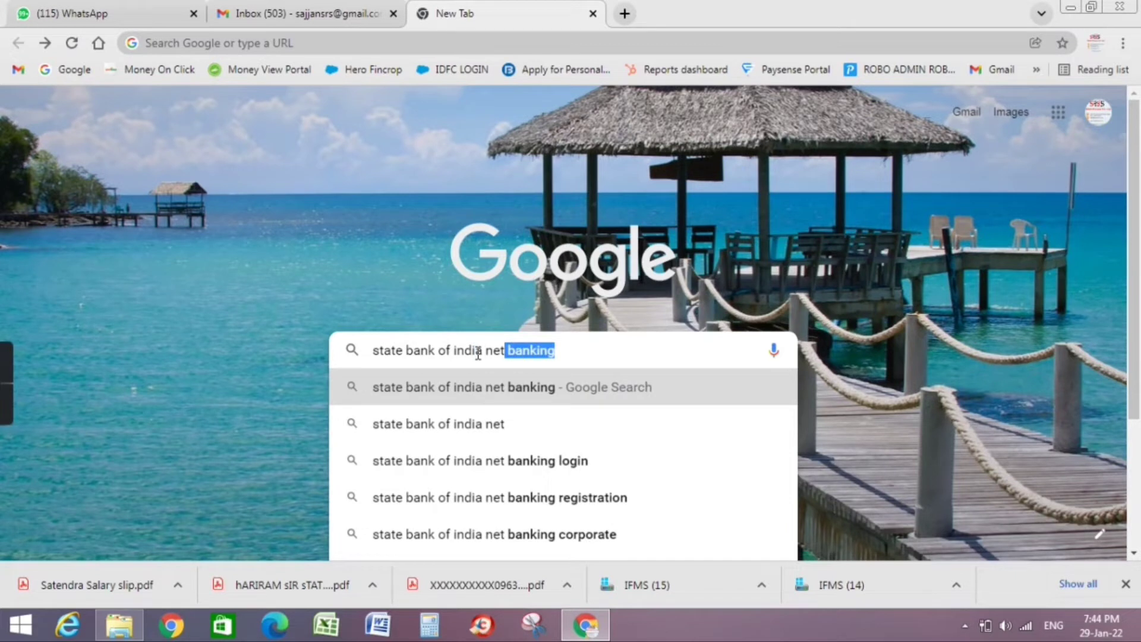
# Search for State Bank of India net banking and open the onlinesbi.com Personal Banking login page
pyautogui.press('Return')
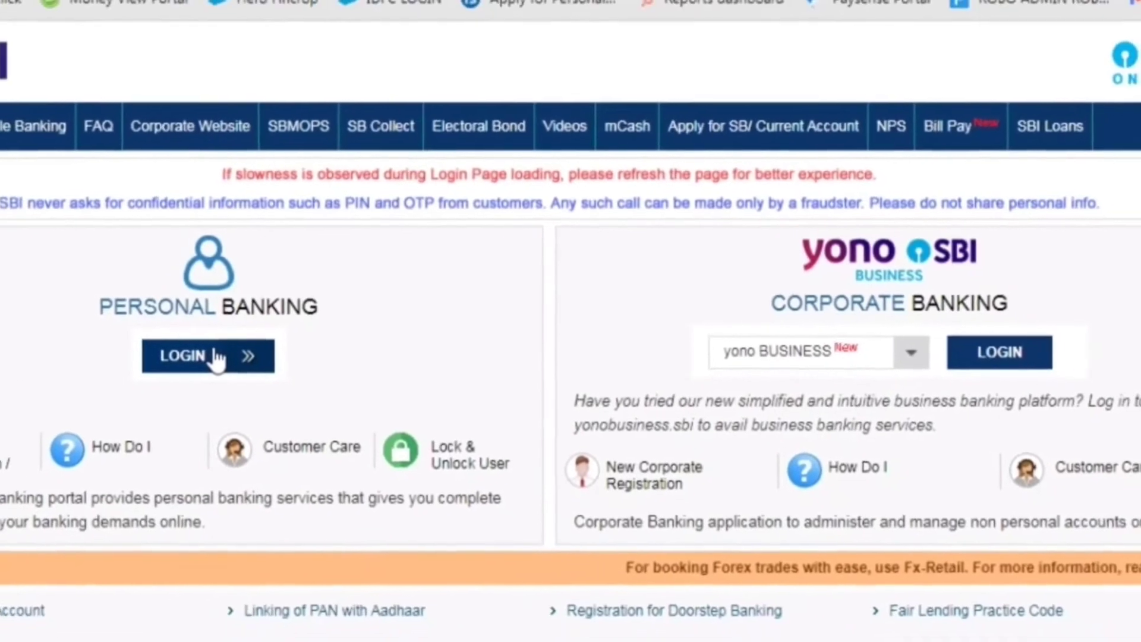
pyautogui.click(244, 350)
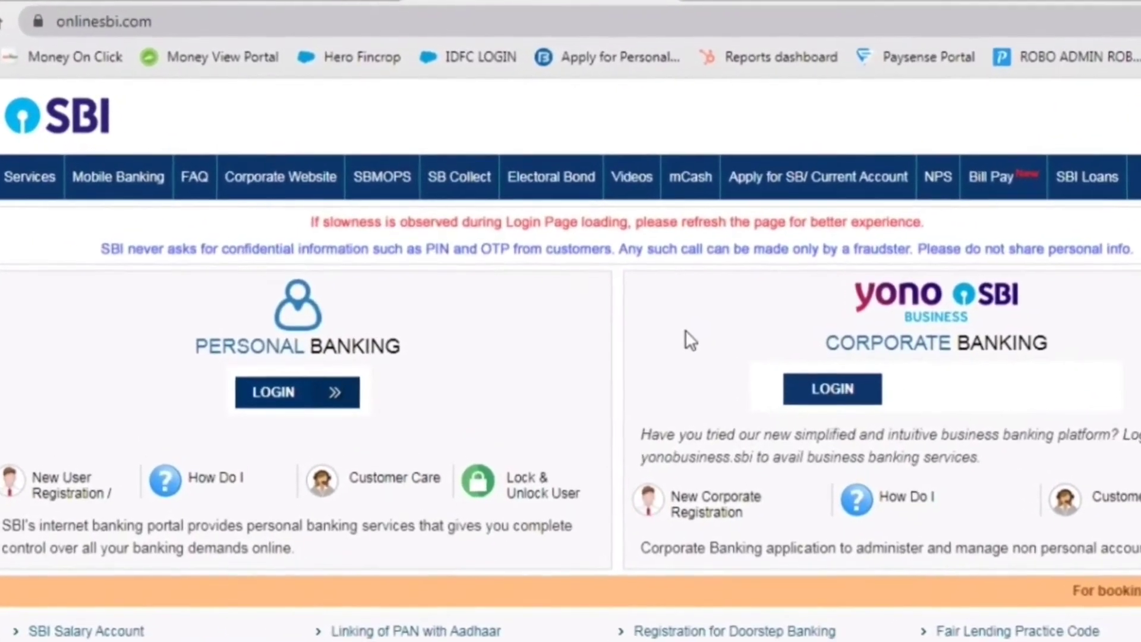
pyautogui.click(295, 416)
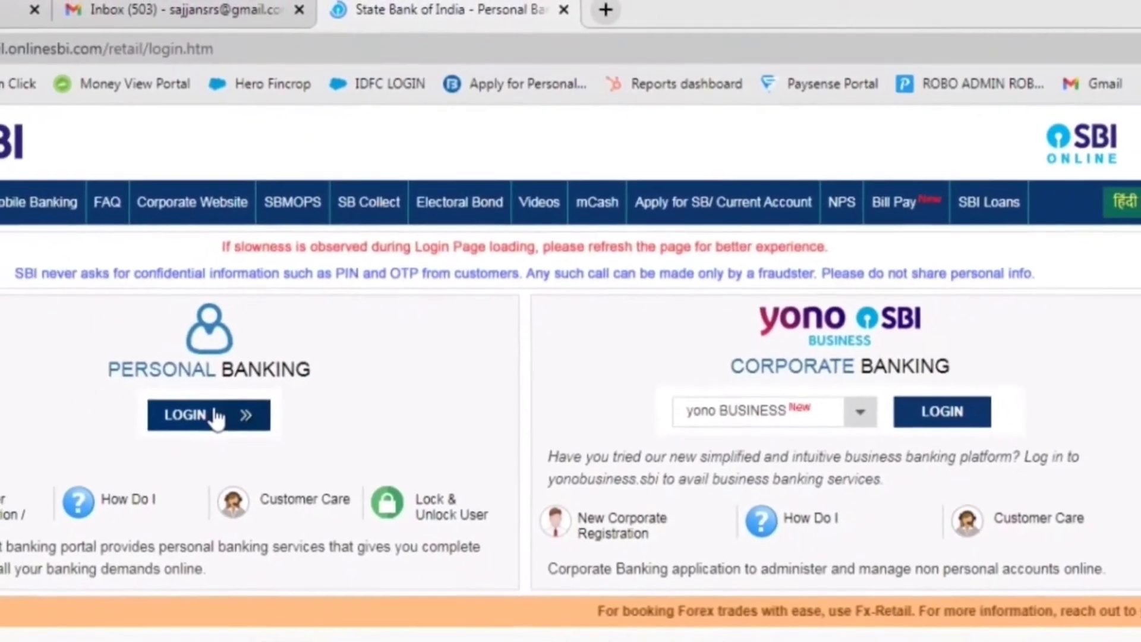
pyautogui.click(215, 416)
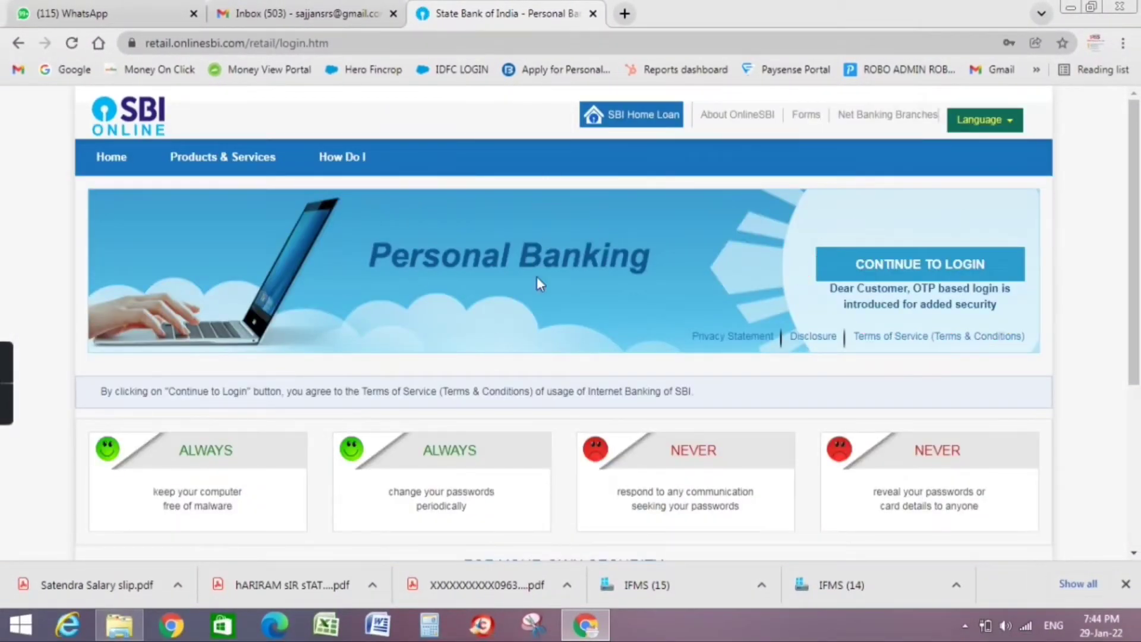
# Log in to OnlineSBI with the account username, password and captcha, then complete the OTP step
pyautogui.click(858, 269)
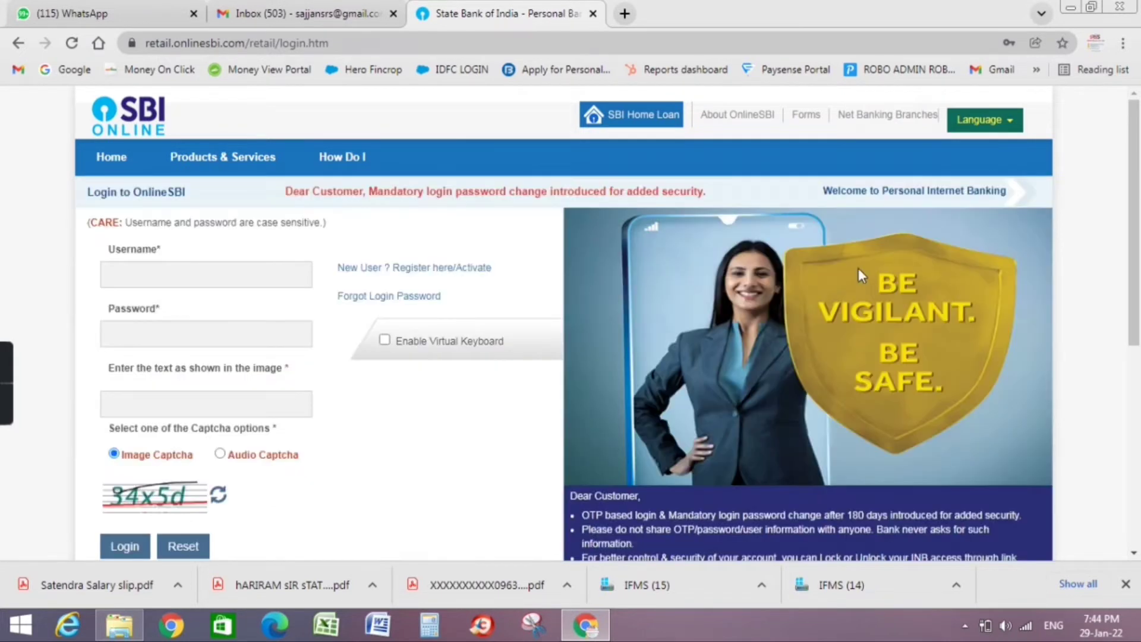
pyautogui.click(189, 278)
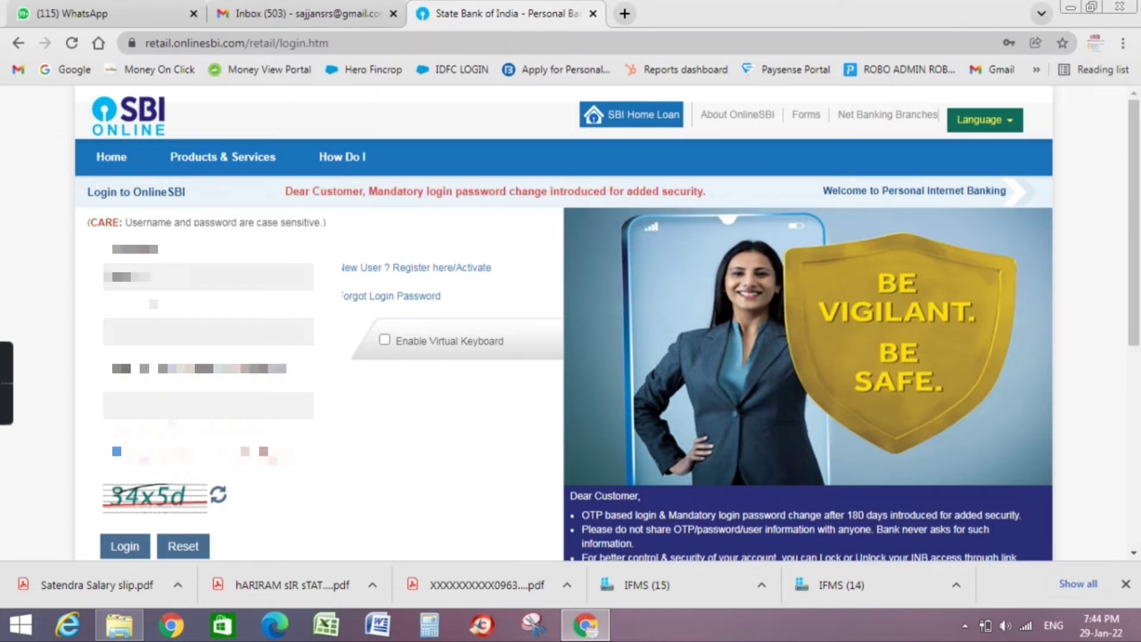
pyautogui.write('*34')
pyautogui.click(126, 548)
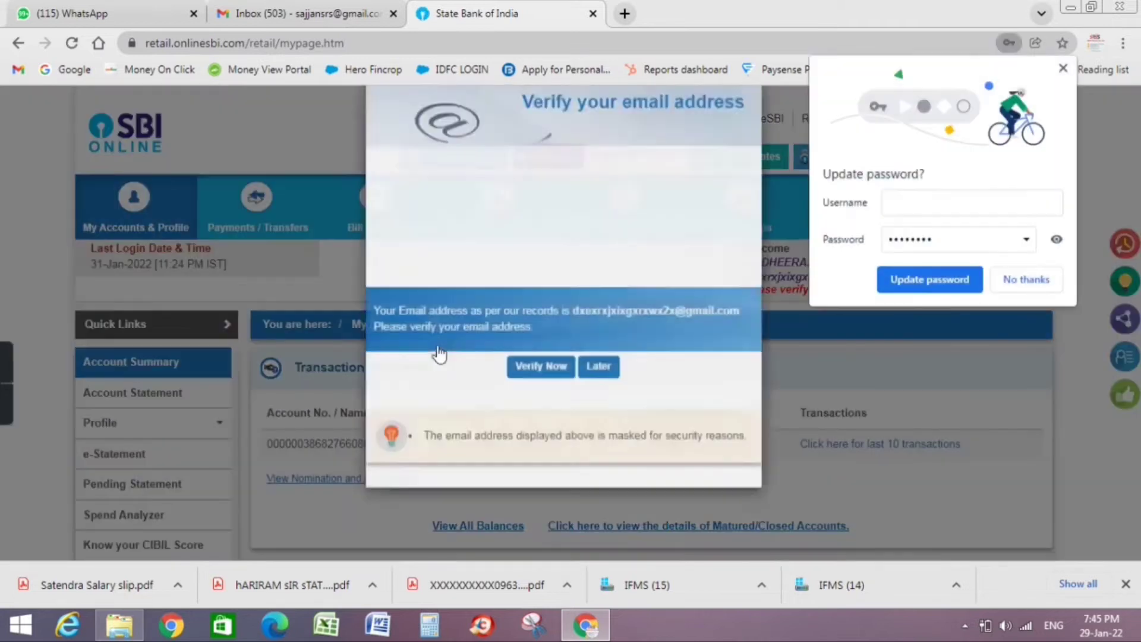
# Decline Chrome's password update and postpone e-mail verification, then look over the Account Summary
pyautogui.click(1054, 279)
pyautogui.click(604, 409)
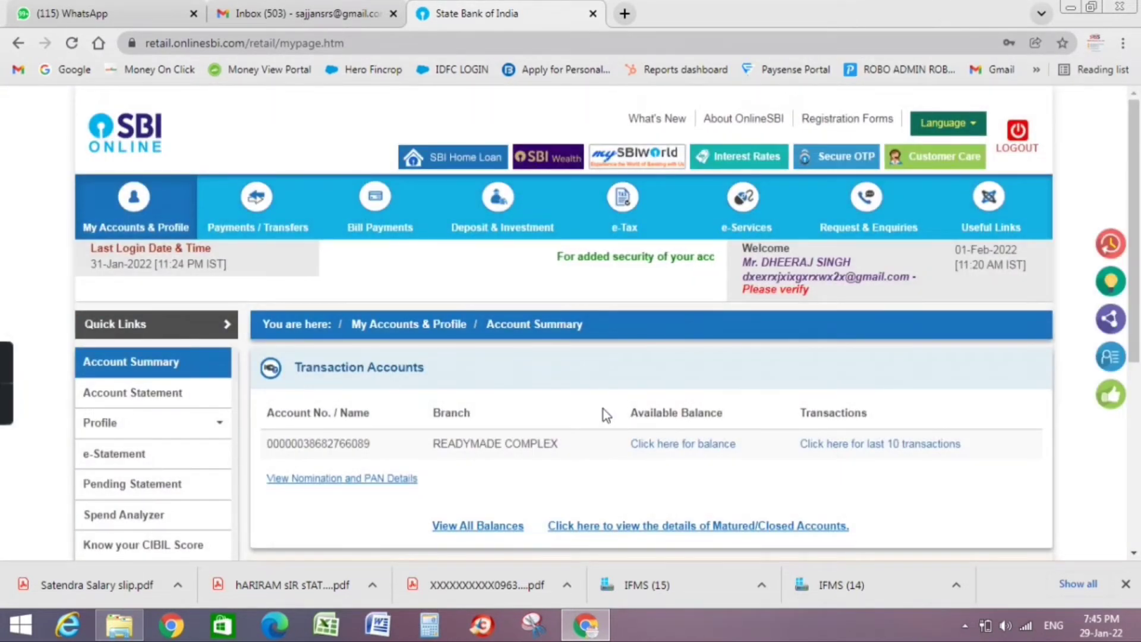
pyautogui.scroll(-5, 598, 364)
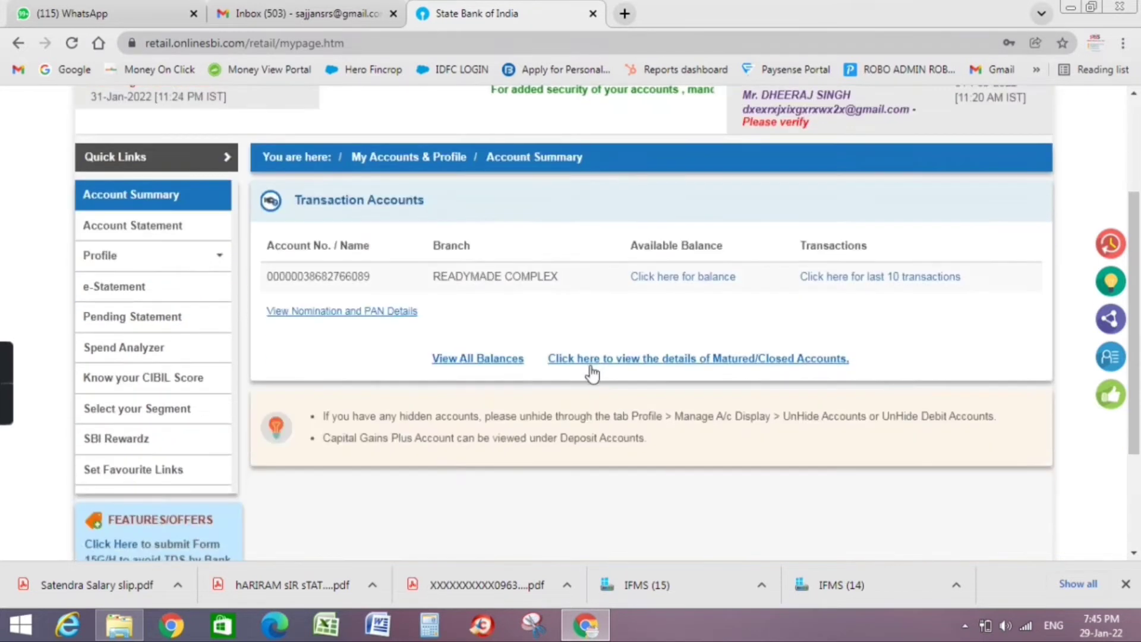
pyautogui.scroll(5, 590, 430)
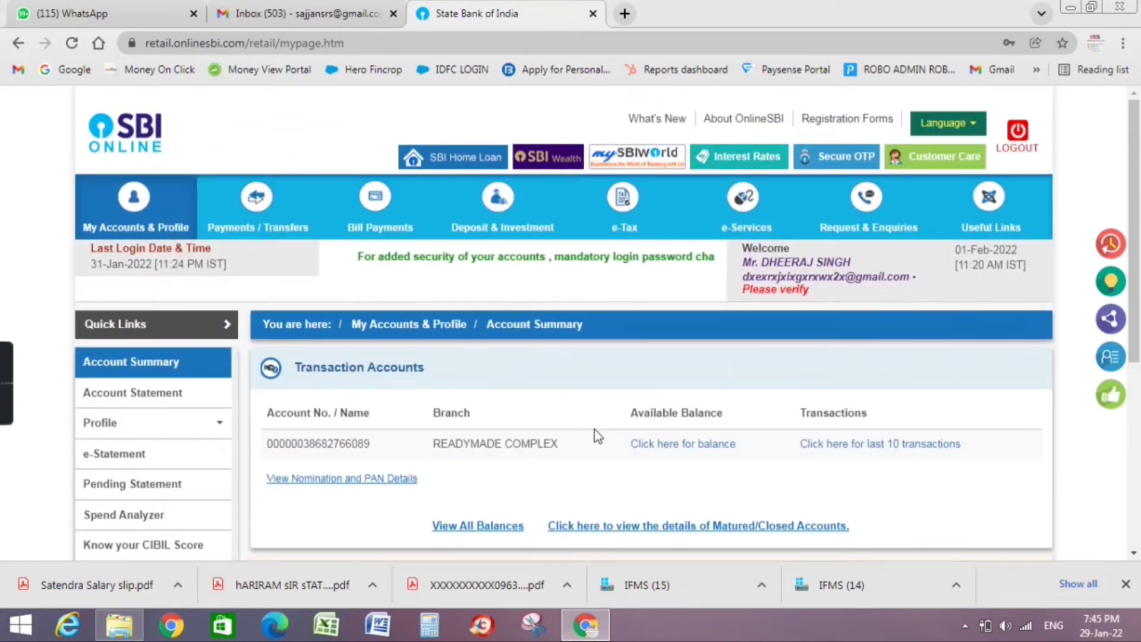
pyautogui.scroll(-1, 597, 437)
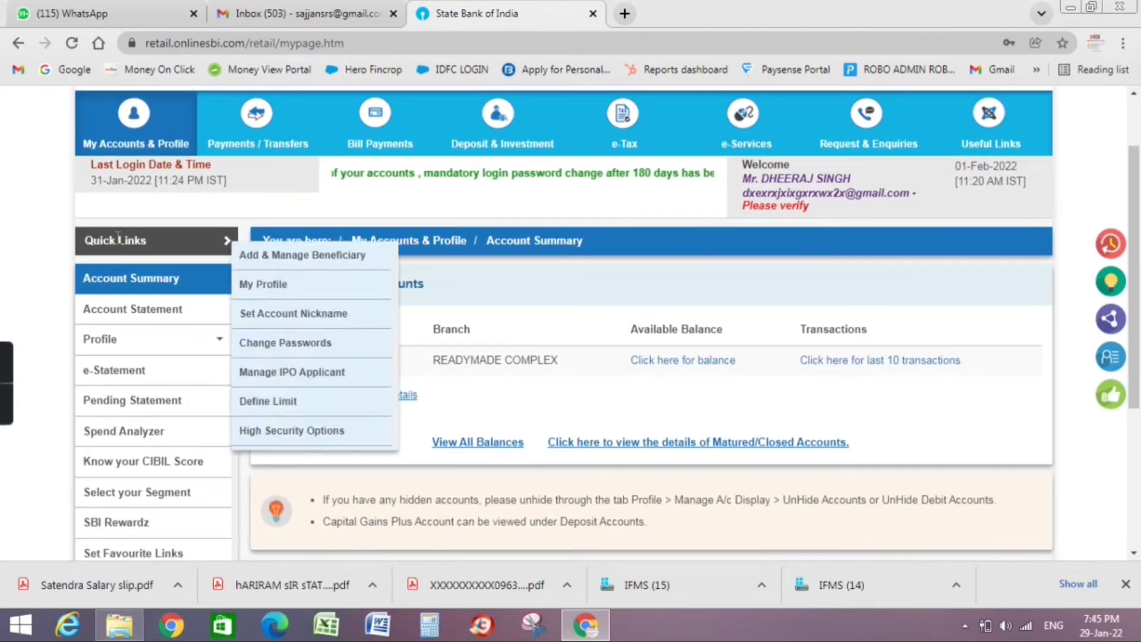
# Review the savings account's last 10 transactions, then return to My Accounts & Profile
pyautogui.click(859, 362)
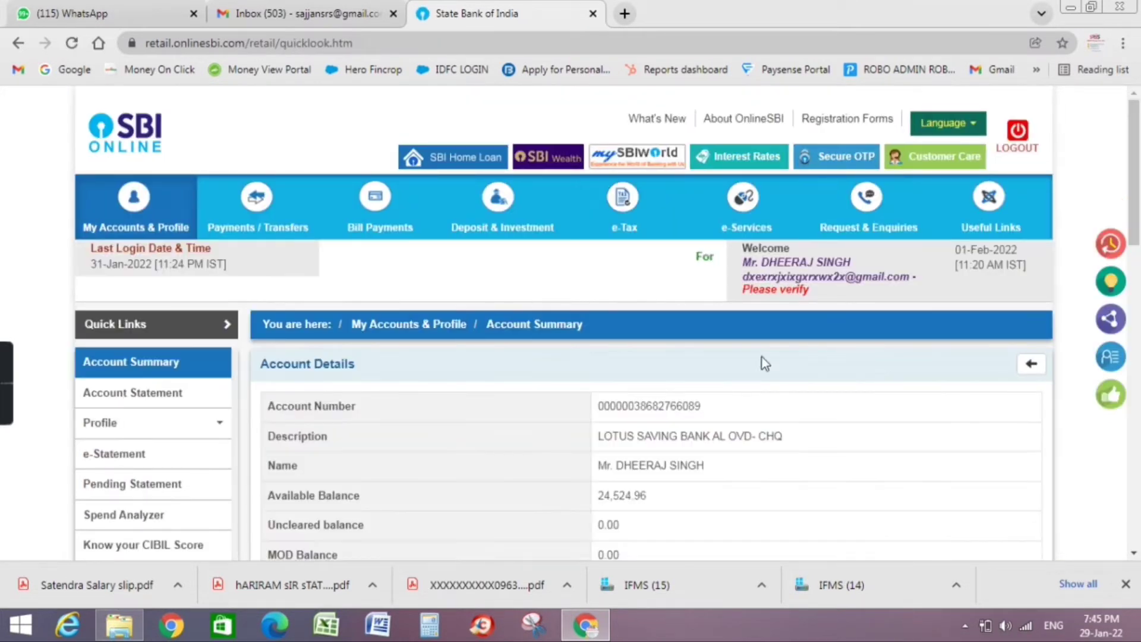
pyautogui.scroll(-3, 703, 369)
pyautogui.scroll(-5, 702, 370)
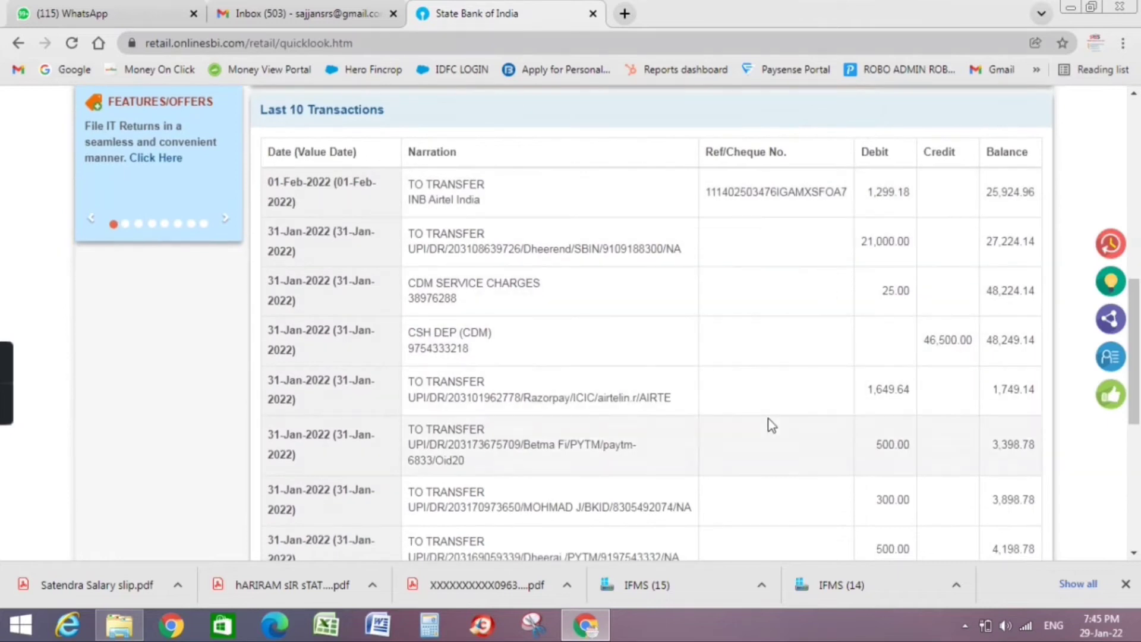
pyautogui.scroll(-1, 769, 423)
pyautogui.scroll(-2, 771, 424)
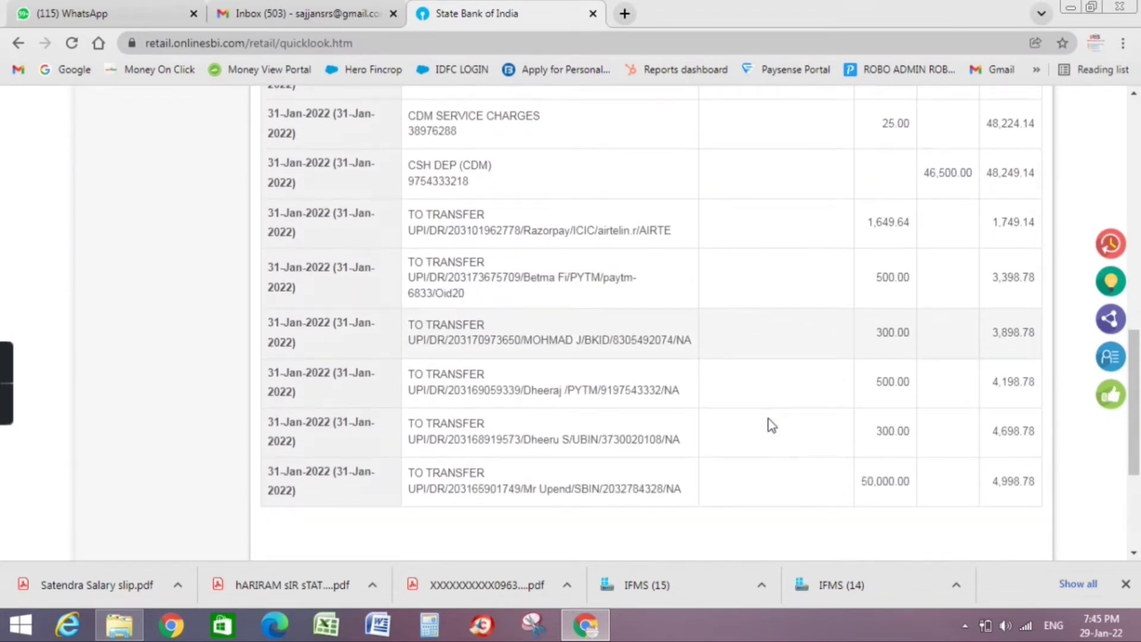
pyautogui.scroll(-3, 771, 424)
pyautogui.scroll(3, 772, 425)
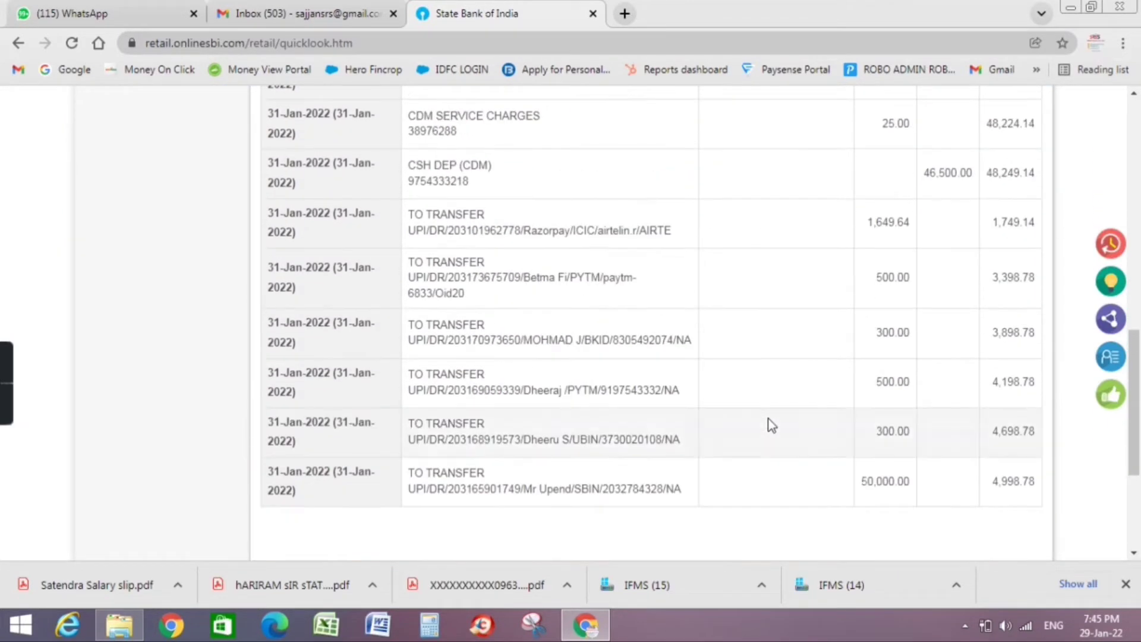
pyautogui.scroll(12, 772, 426)
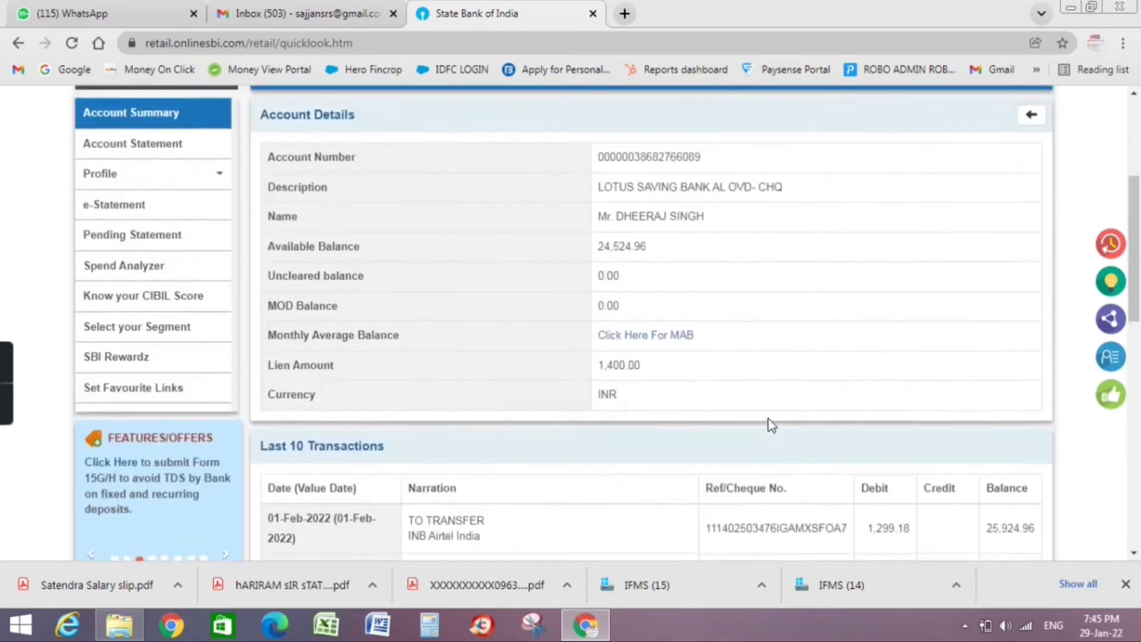
pyautogui.click(114, 224)
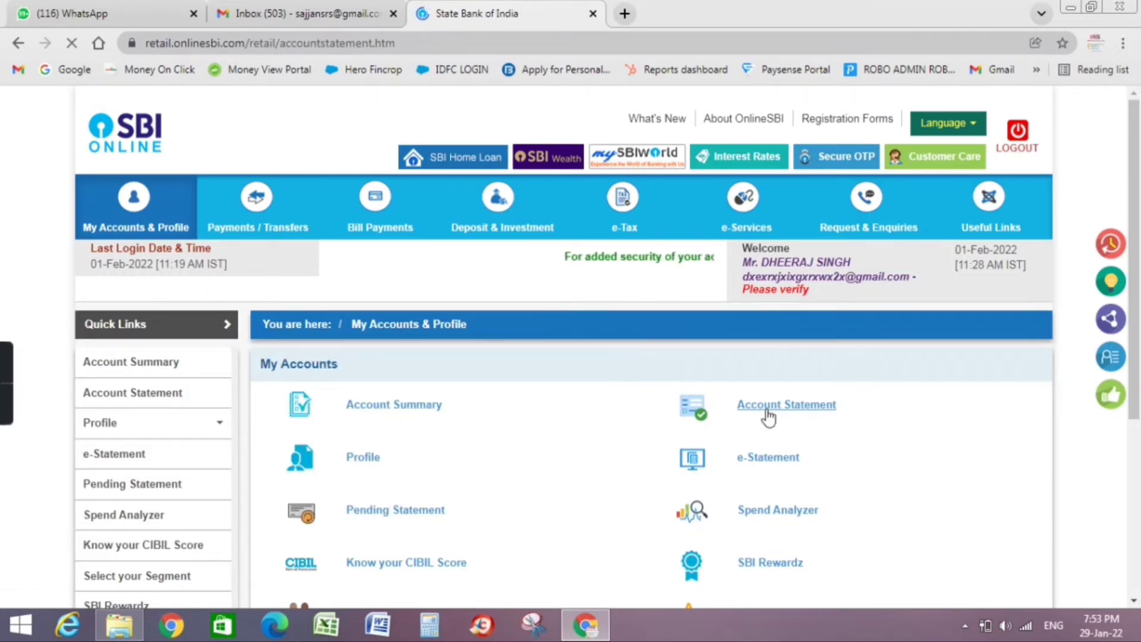
# Request the savings account statement for the Last 6 Months as a PDF download
pyautogui.scroll(-4, 681, 410)
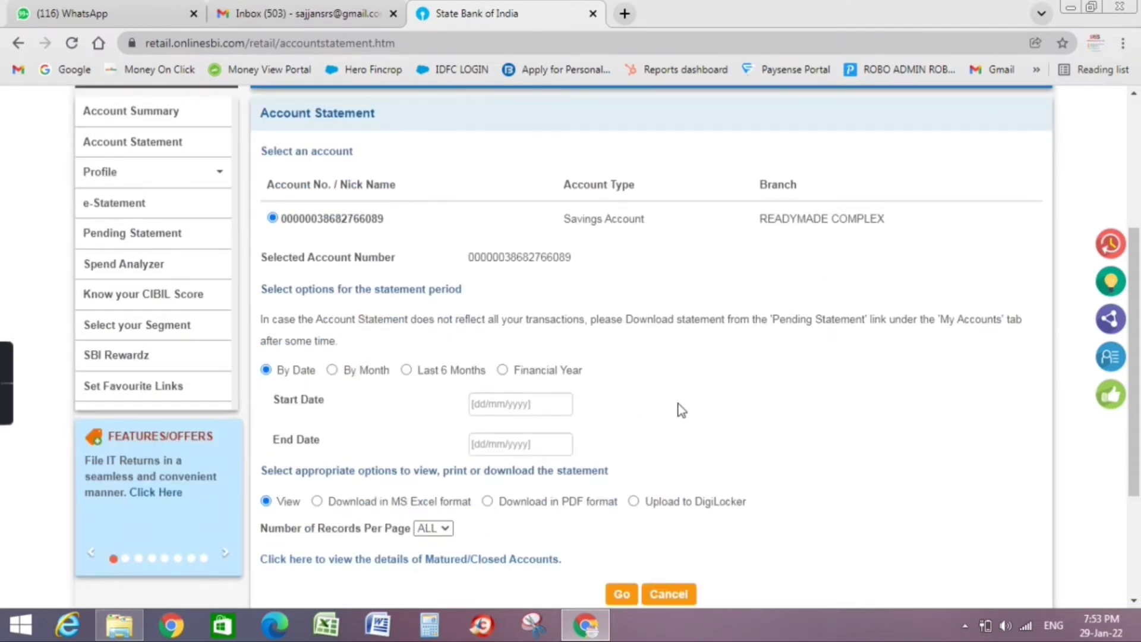
pyautogui.scroll(3, 682, 410)
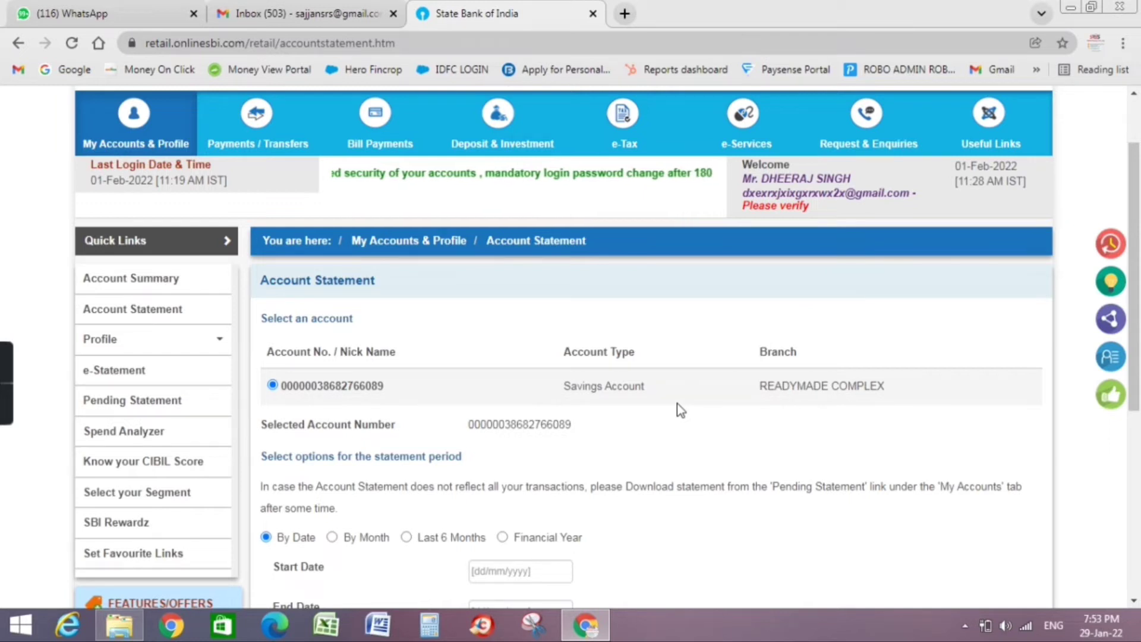
pyautogui.scroll(-4, 517, 331)
pyautogui.click(517, 331)
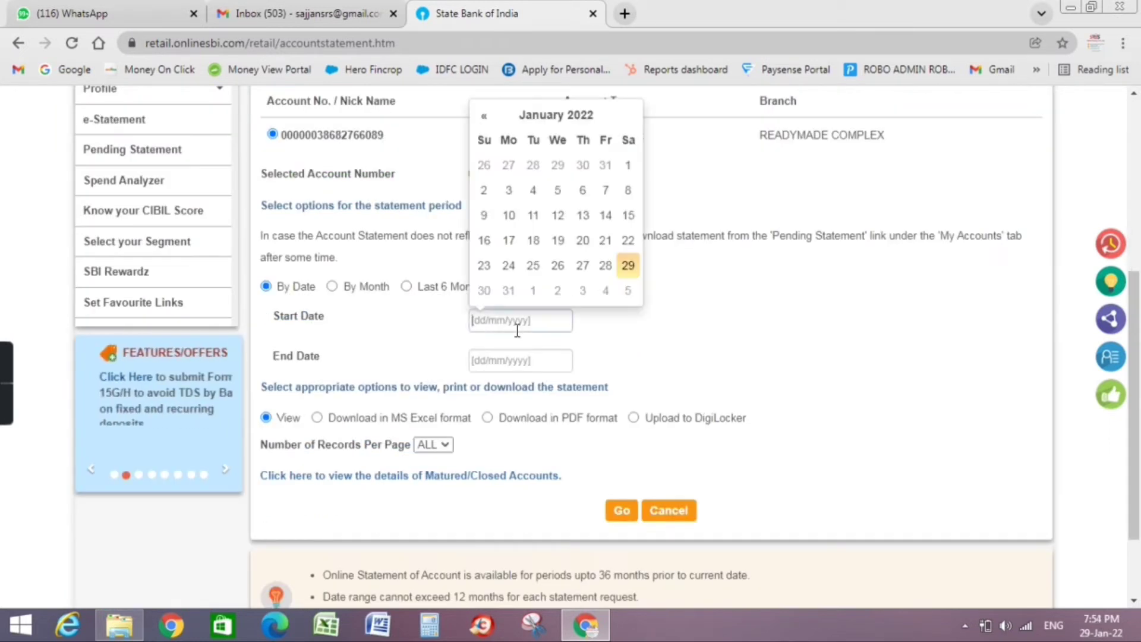
pyautogui.click(407, 288)
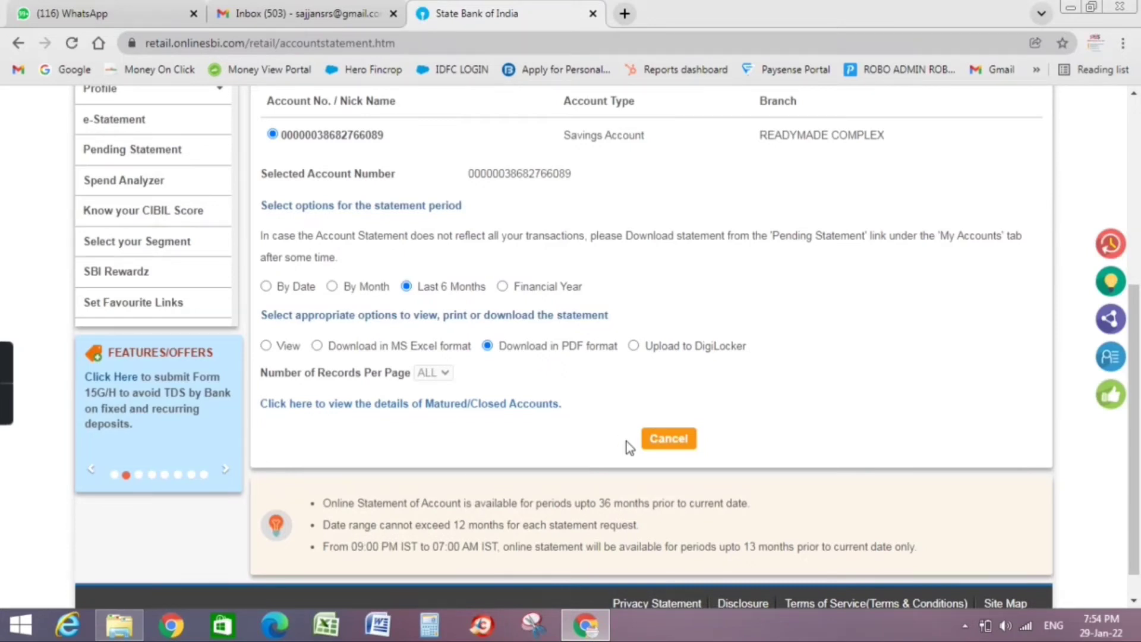
# Read through the downloaded statement PDF, then return to the OnlineSBI Account Summary
pyautogui.click(99, 588)
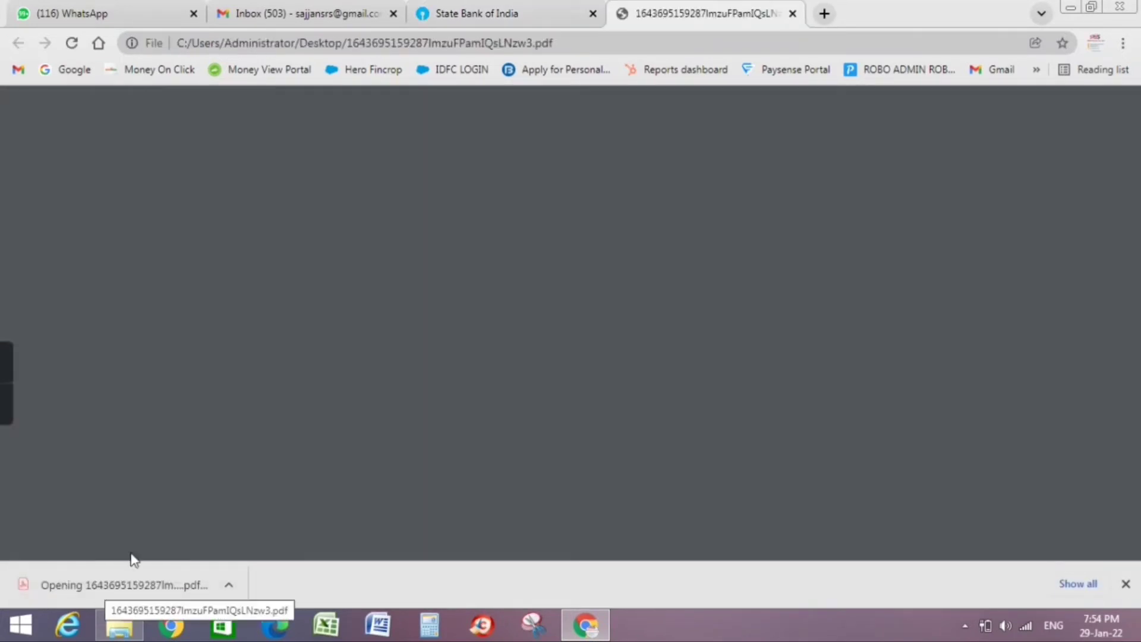
pyautogui.scroll(-10, 561, 322)
pyautogui.scroll(-5, 561, 323)
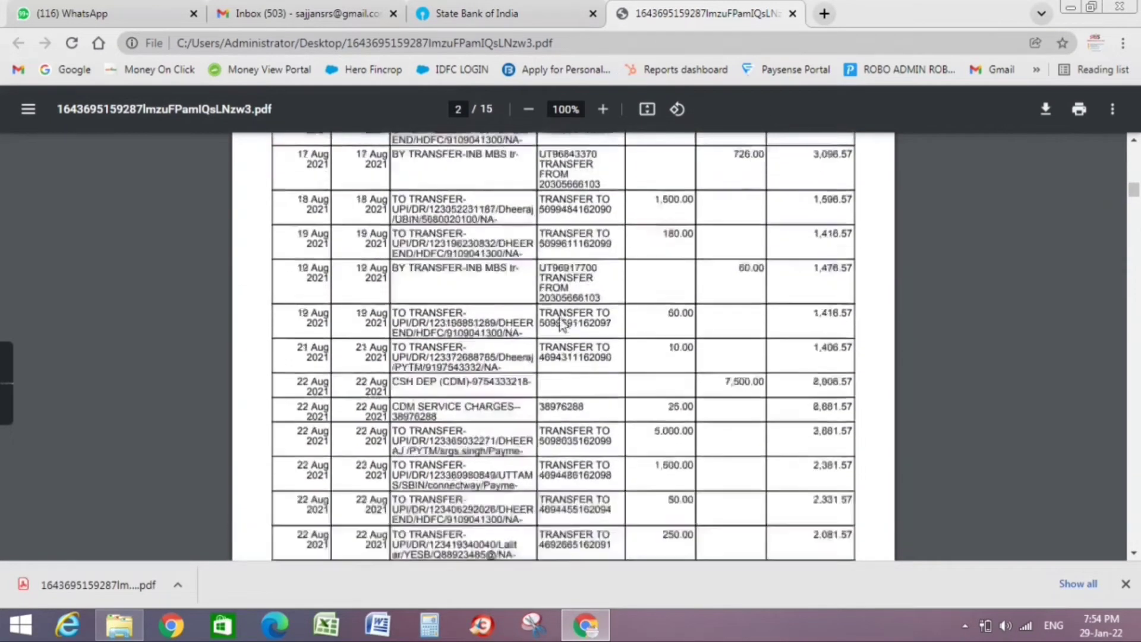
pyautogui.scroll(15, 561, 323)
pyautogui.hotkey('ctrl', 'shift', 'Tab')
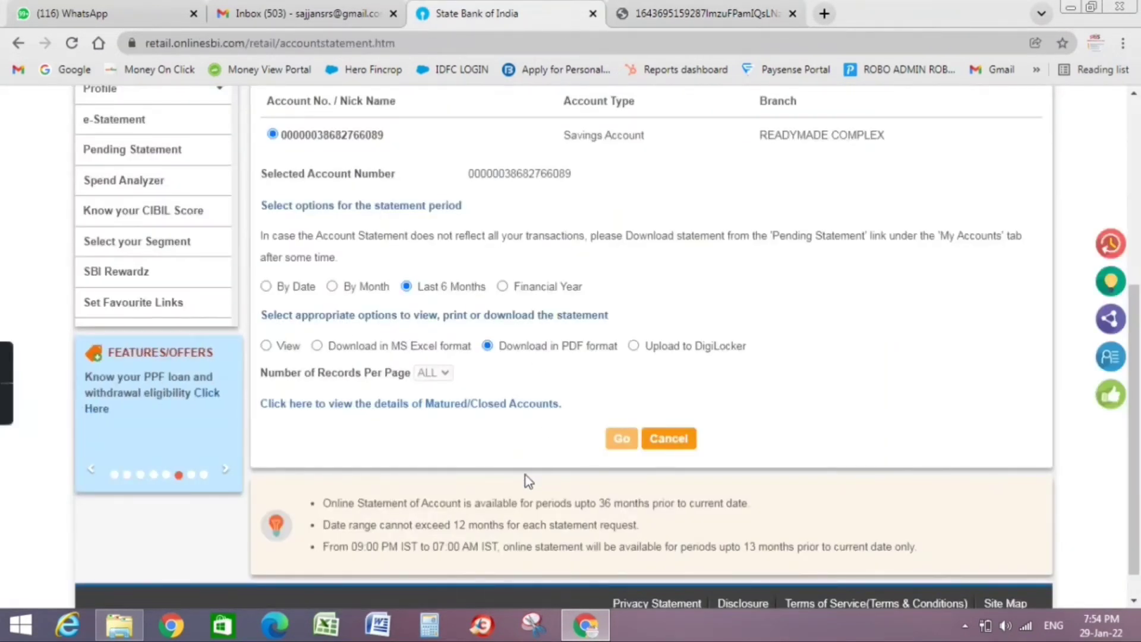
pyautogui.scroll(3, 526, 476)
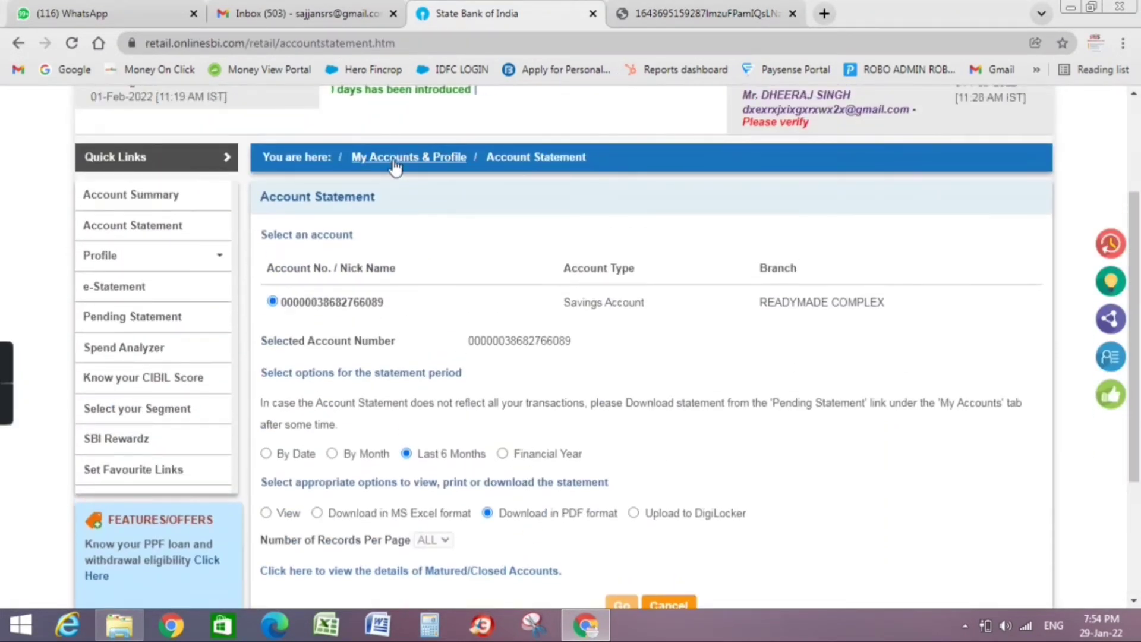
pyautogui.scroll(-1, 498, 494)
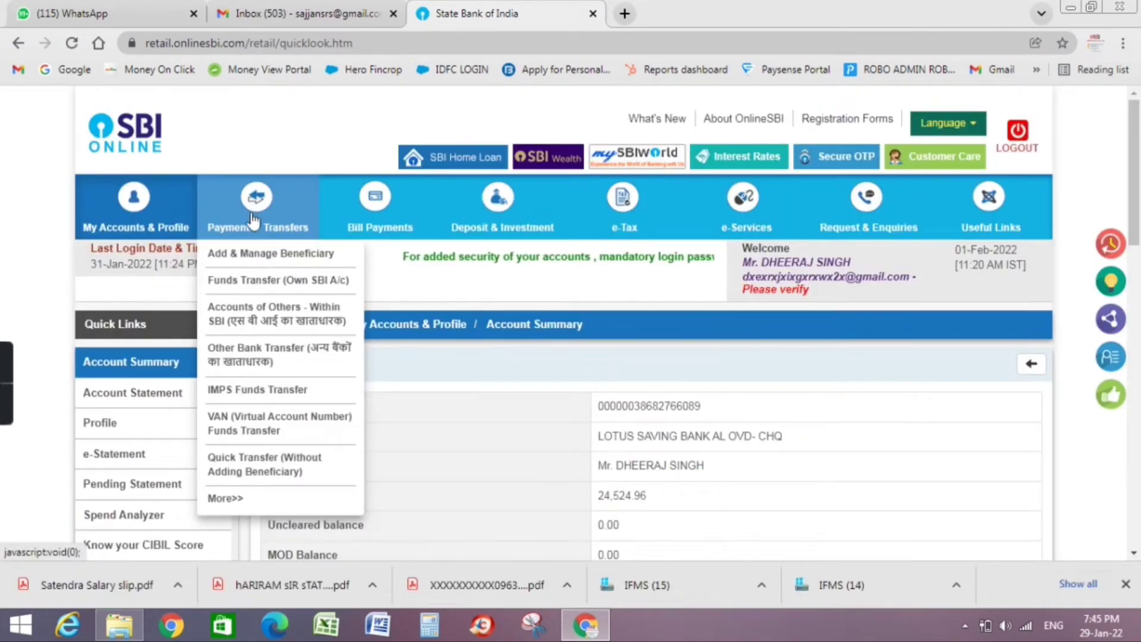
# Open Payments / Transfers and look through the Quick Transfer (Without Adding Beneficiary) form
pyautogui.click(247, 205)
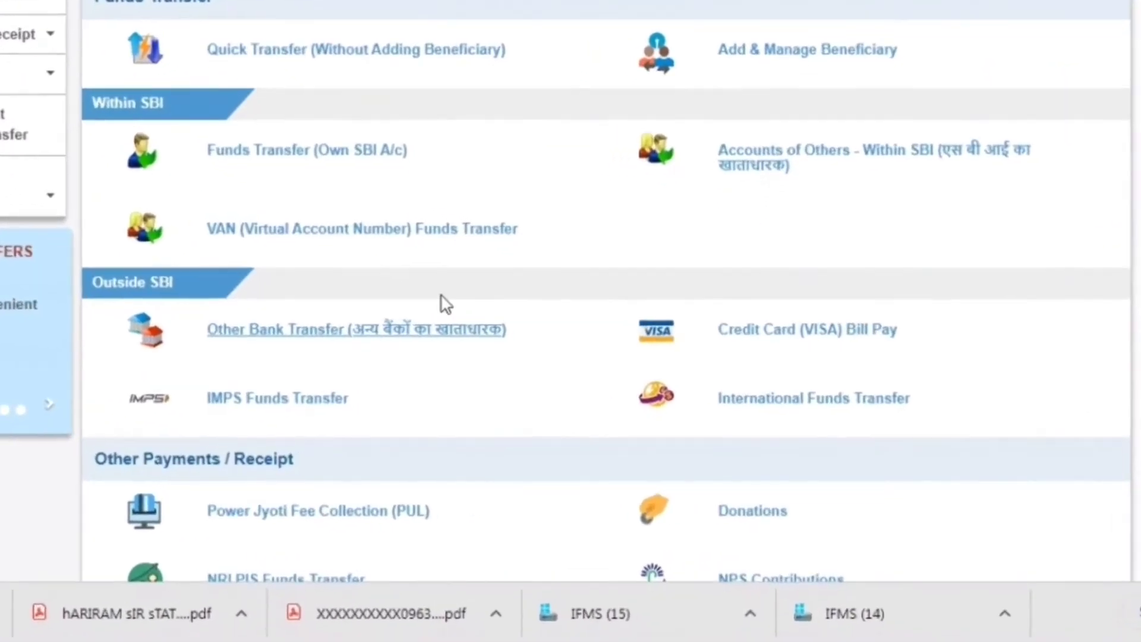
pyautogui.scroll(5, 405, 333)
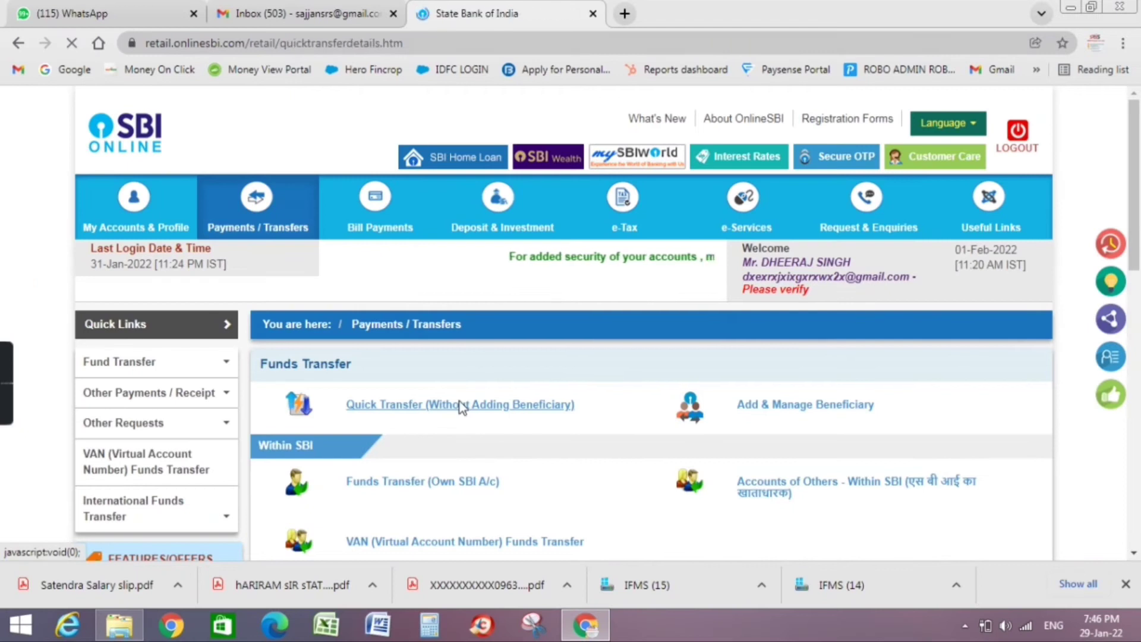
pyautogui.click(461, 407)
pyautogui.scroll(-3, 439, 392)
pyautogui.scroll(-5, 438, 394)
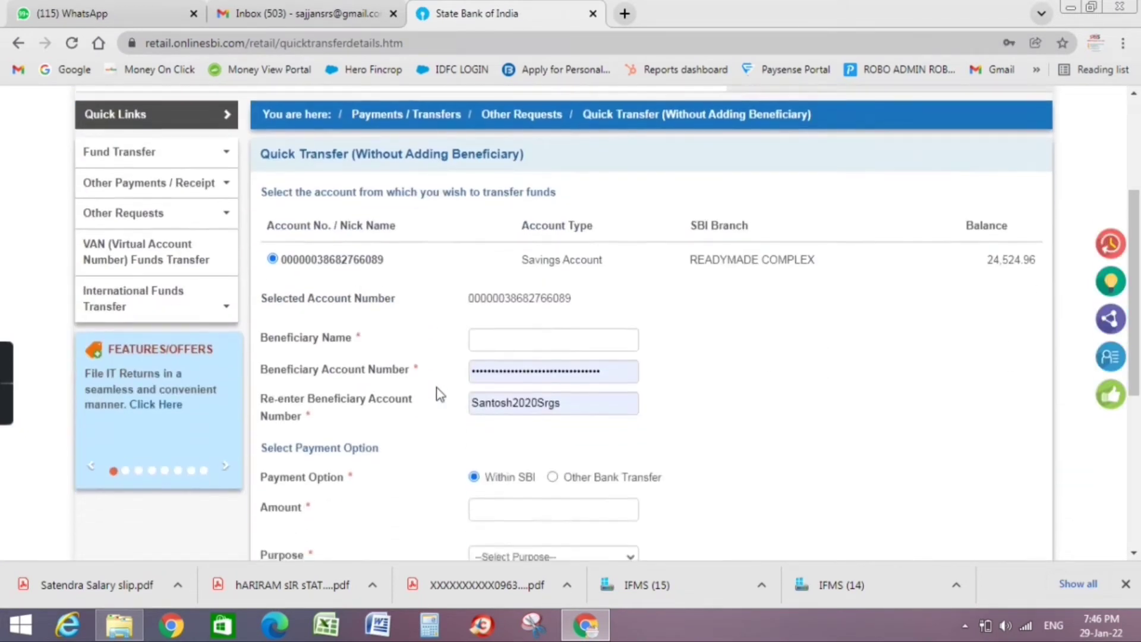
pyautogui.scroll(8, 440, 394)
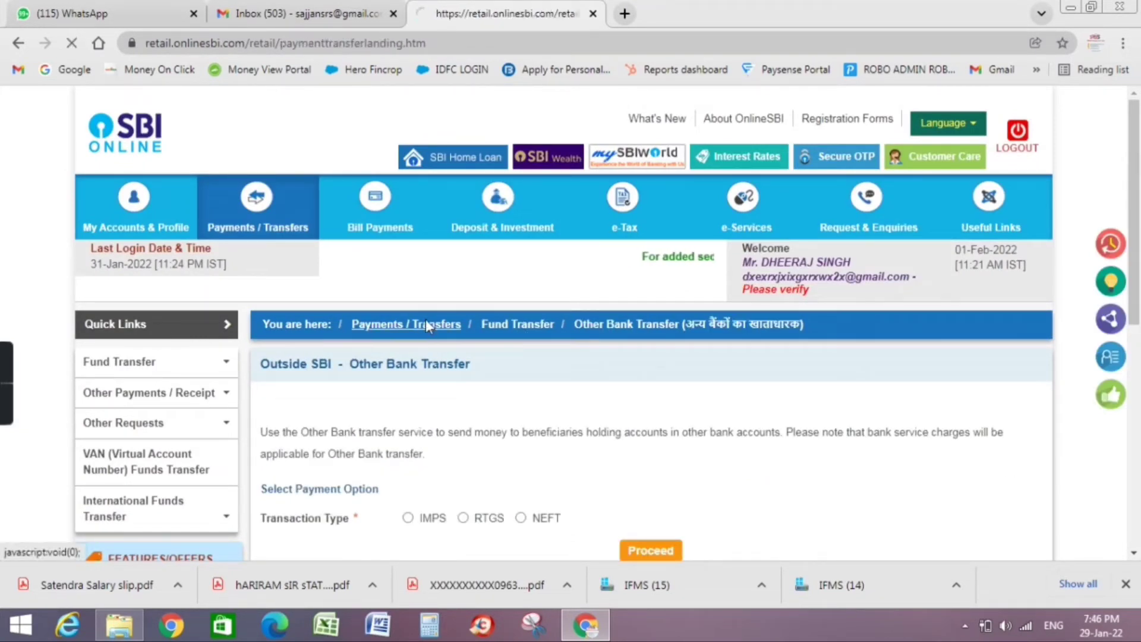
# Scroll the Payments / Transfers page to the Within SBI transfer options
pyautogui.scroll(-4, 455, 366)
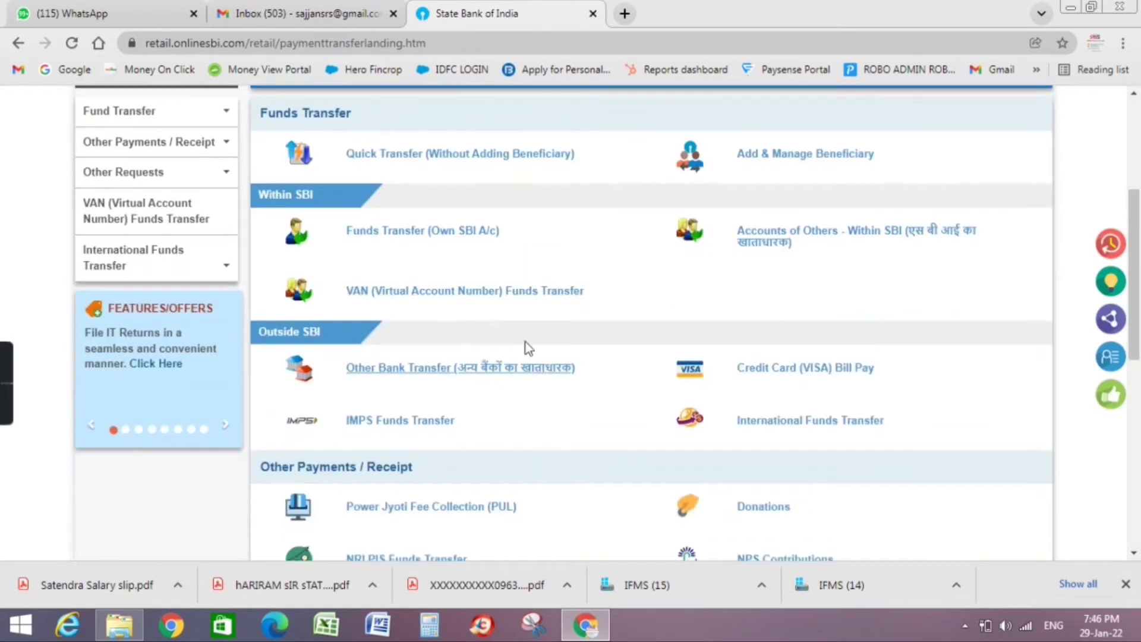
pyautogui.scroll(4, 763, 238)
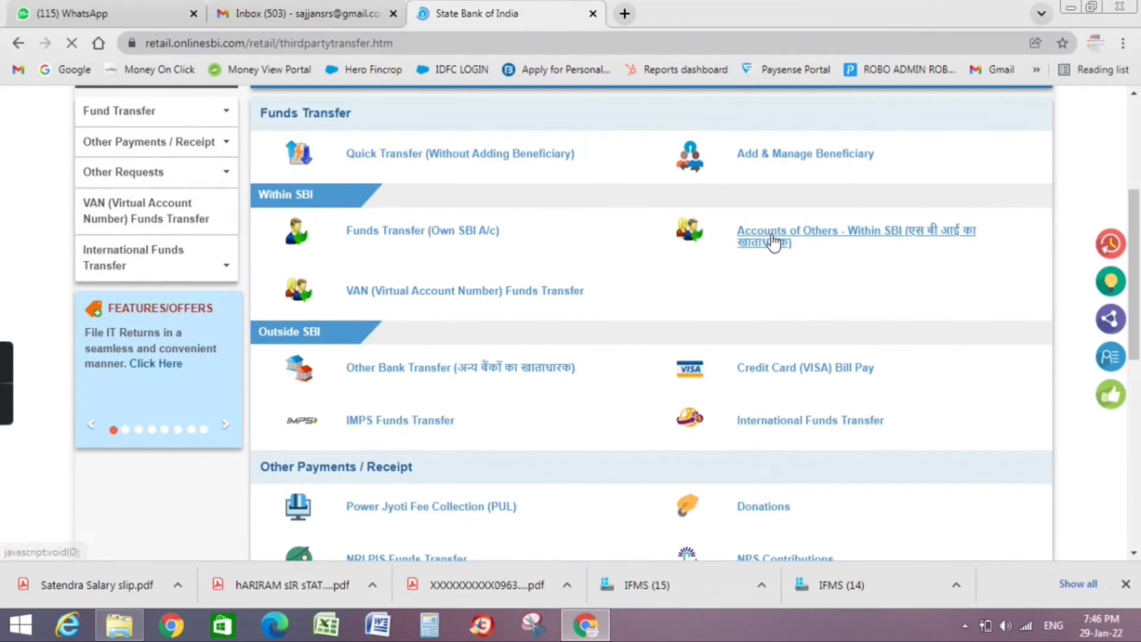
# Review the Accounts of Others - Within SBI form and its three saved SBI beneficiaries
pyautogui.scroll(-3, 399, 367)
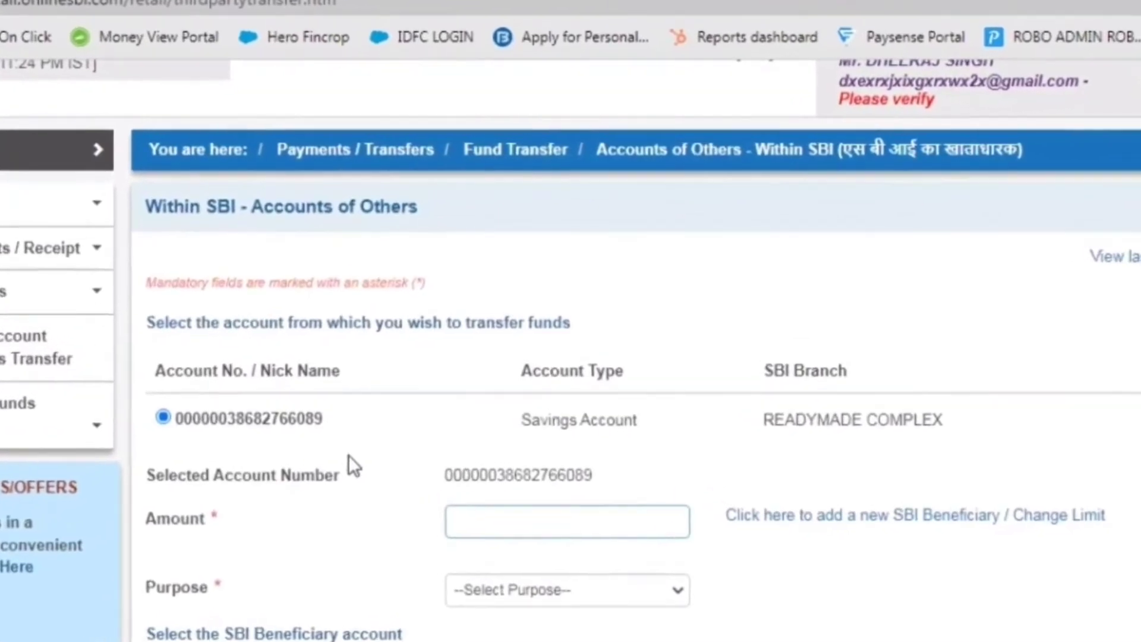
pyautogui.scroll(-3, 348, 455)
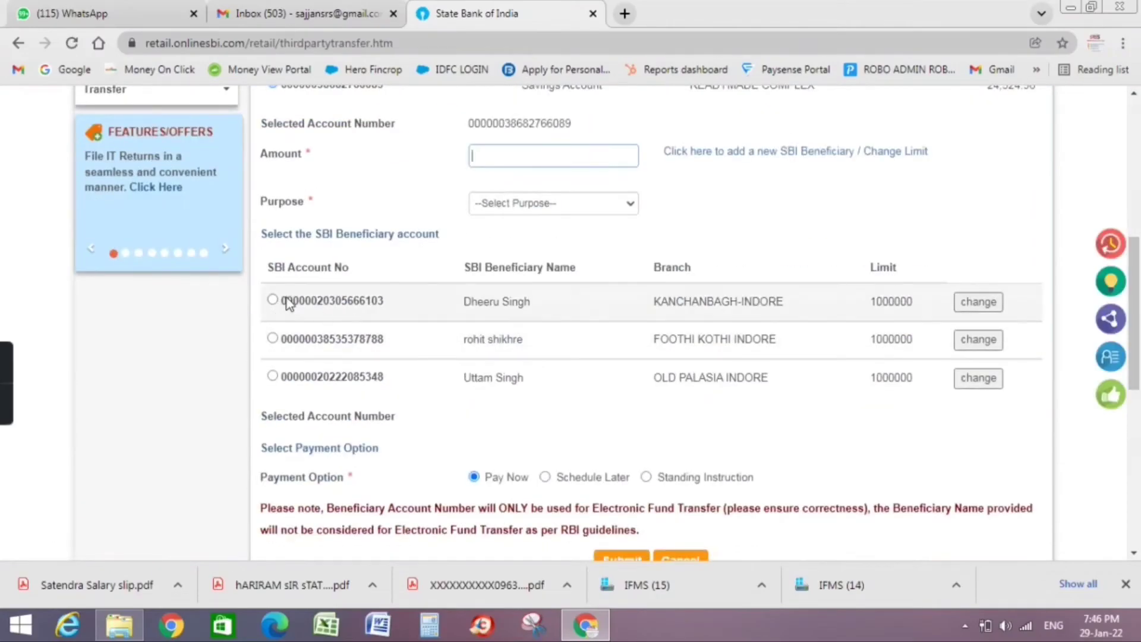
pyautogui.scroll(-1, 400, 357)
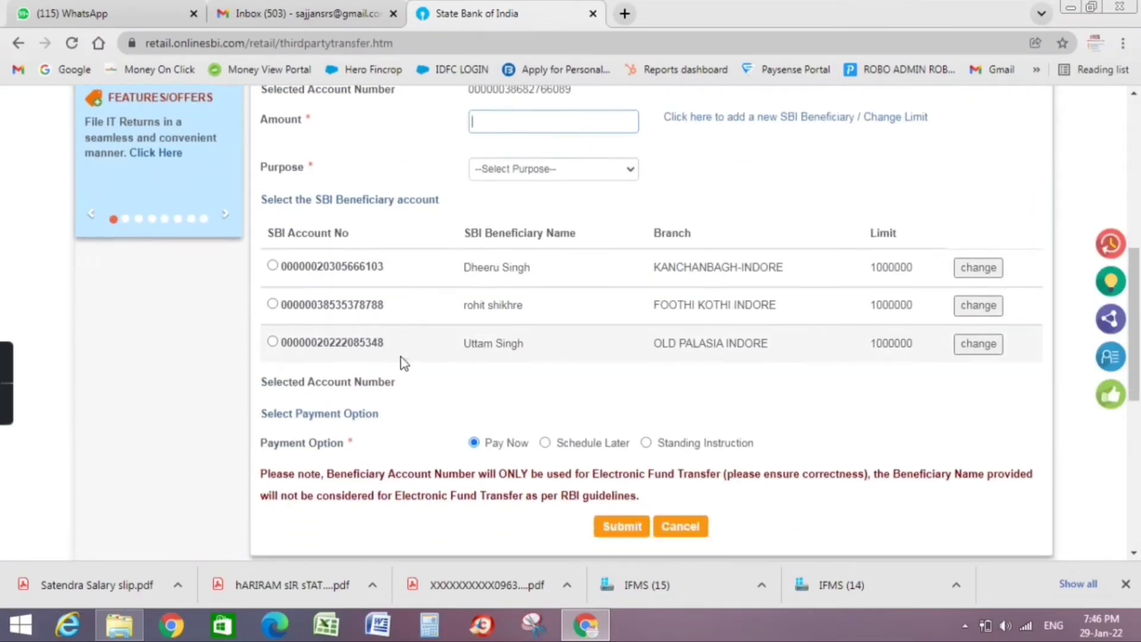
pyautogui.scroll(-4, 401, 357)
pyautogui.scroll(8, 402, 361)
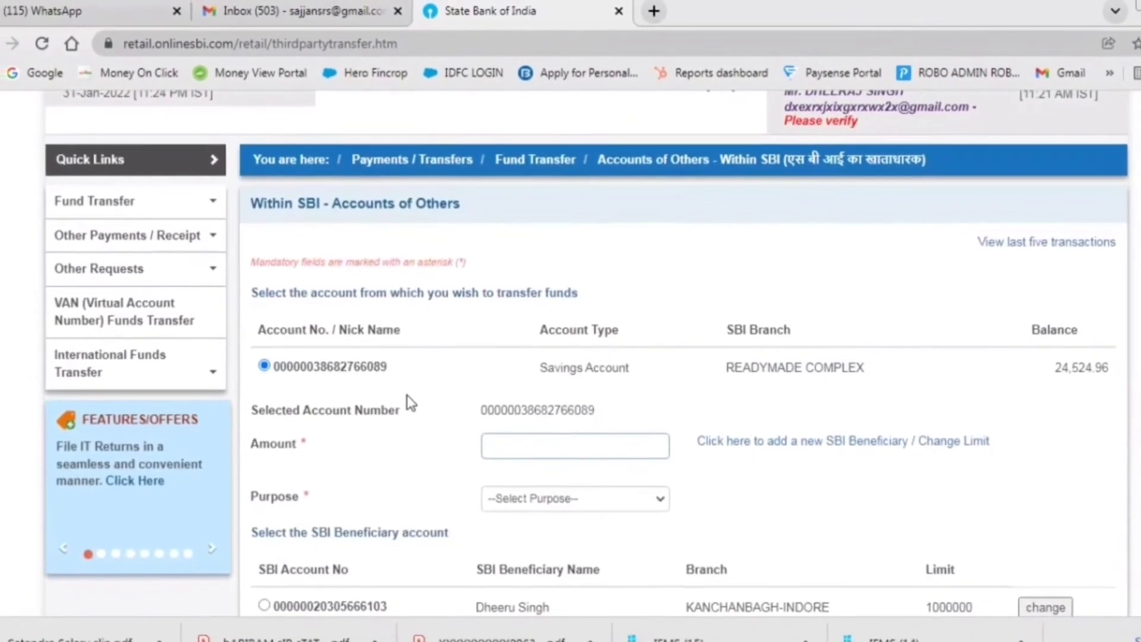
pyautogui.scroll(-4, 402, 366)
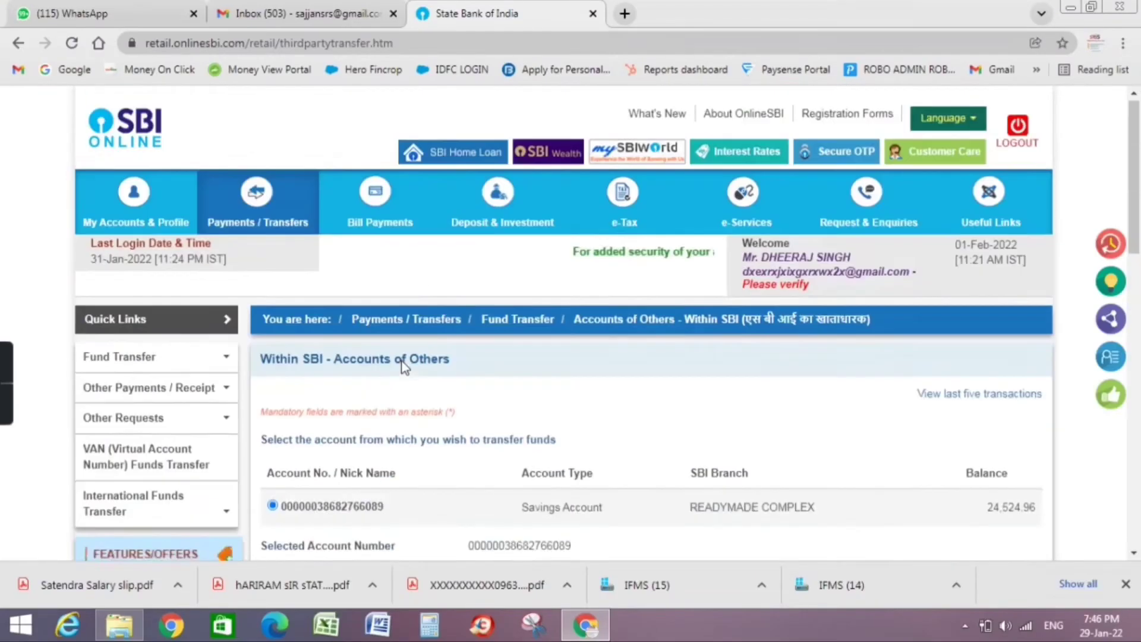
pyautogui.scroll(1, 443, 345)
pyautogui.click(436, 329)
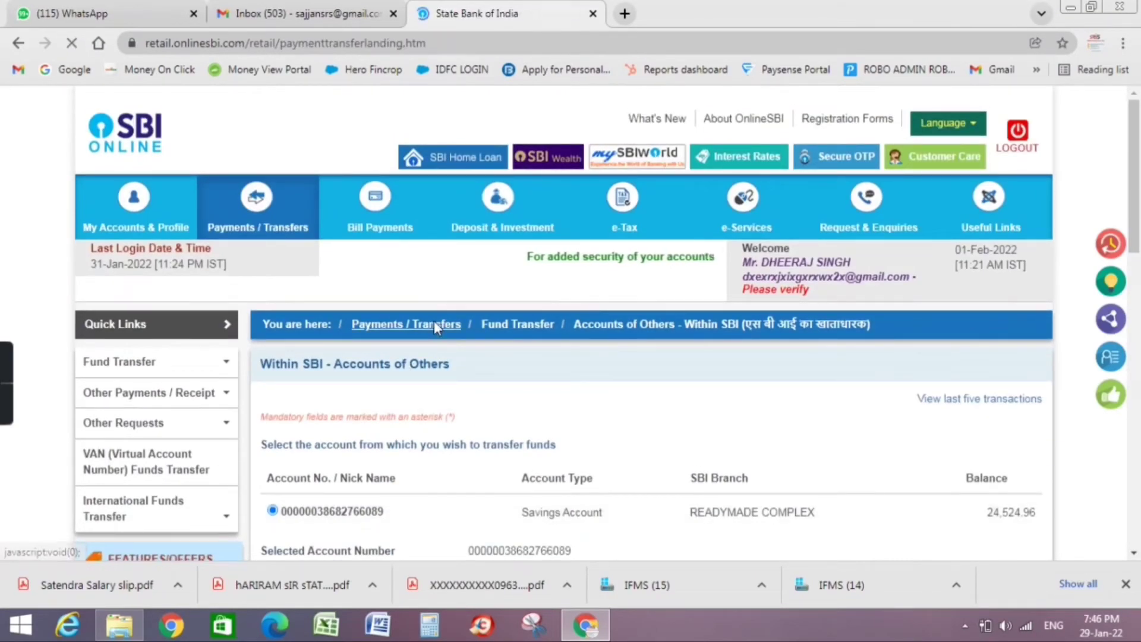
pyautogui.scroll(-1, 438, 334)
pyautogui.scroll(-2, 437, 334)
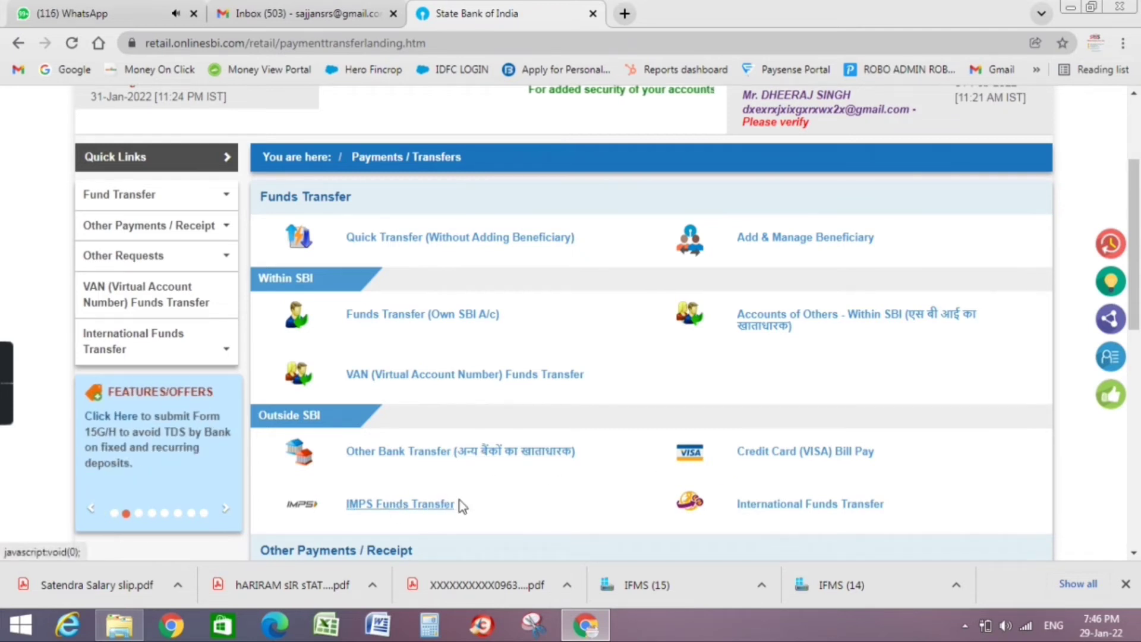
pyautogui.scroll(-2, 498, 497)
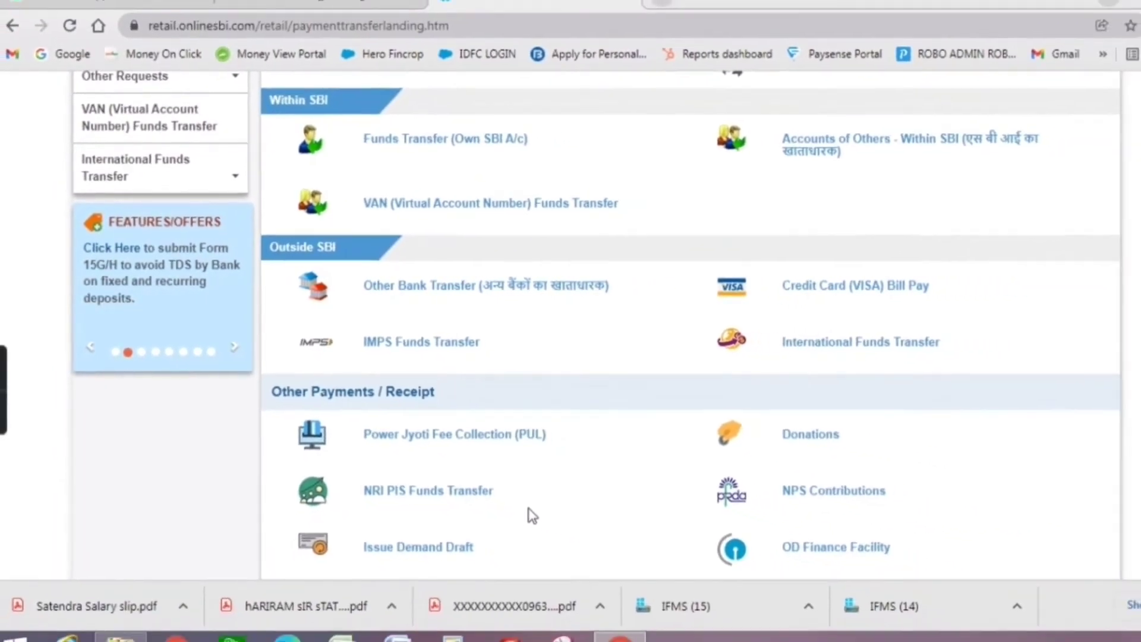
pyautogui.scroll(-2, 503, 499)
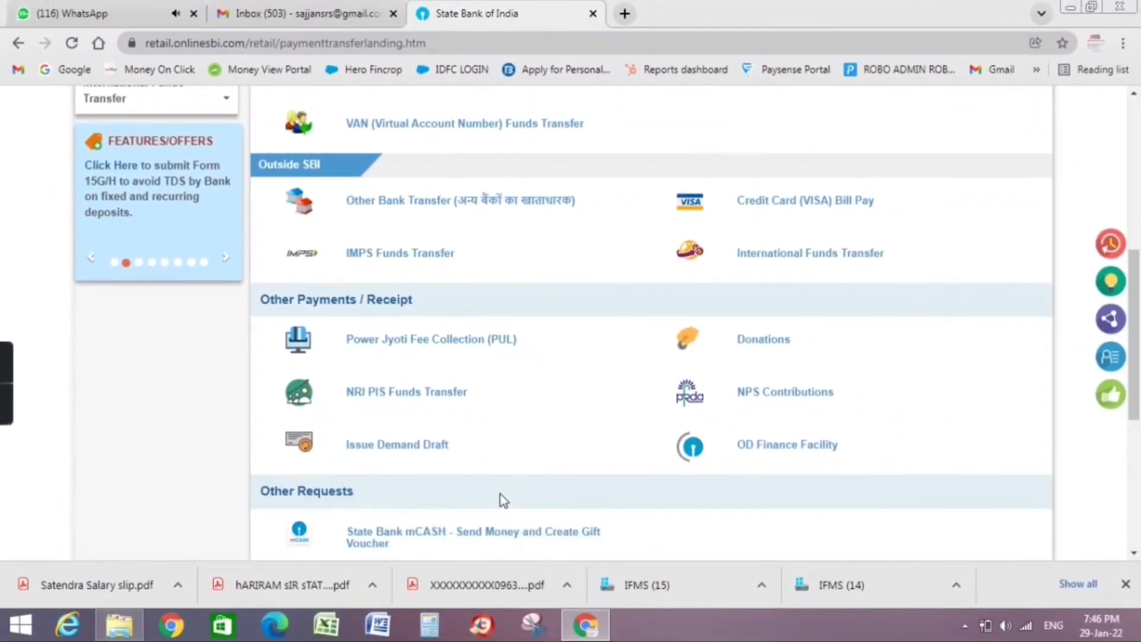
pyautogui.scroll(7, 500, 494)
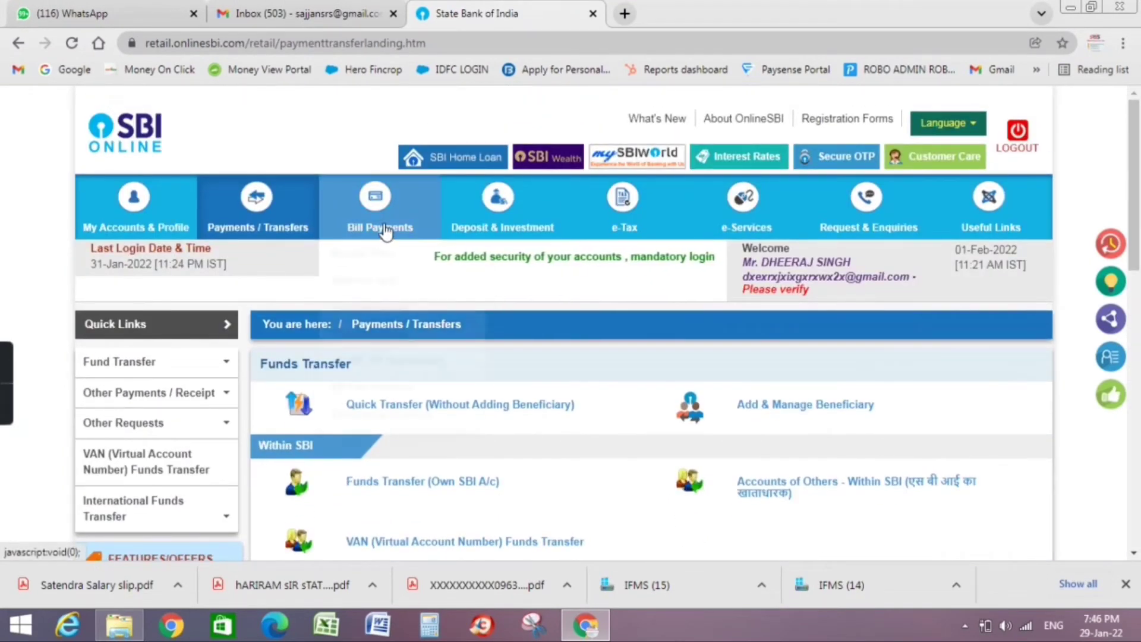
pyautogui.click(383, 226)
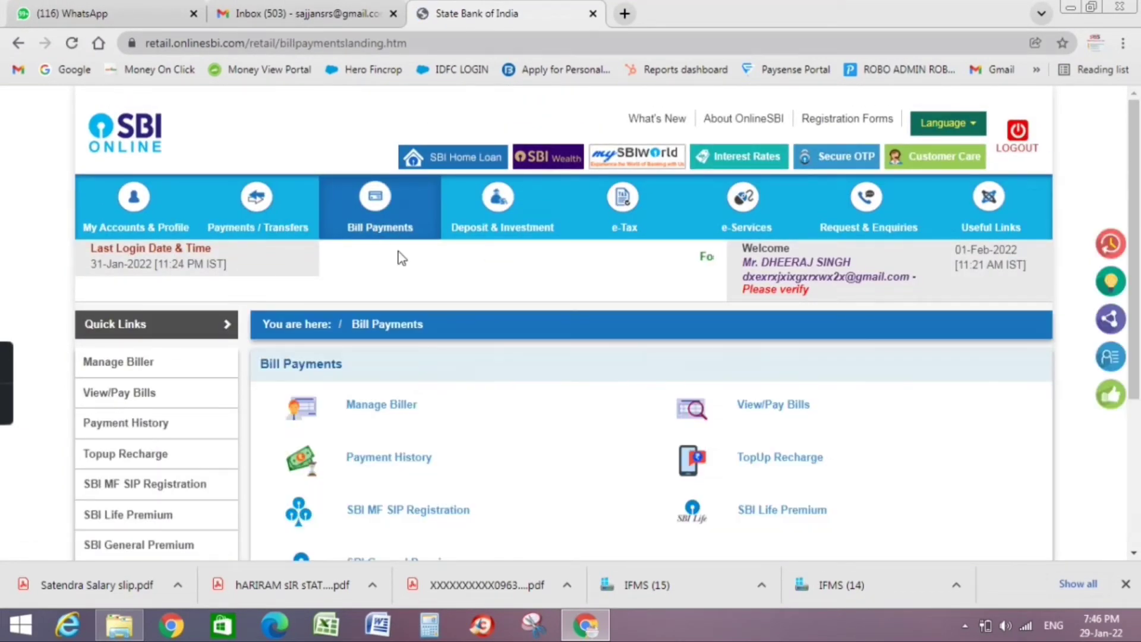
pyautogui.scroll(-1, 449, 401)
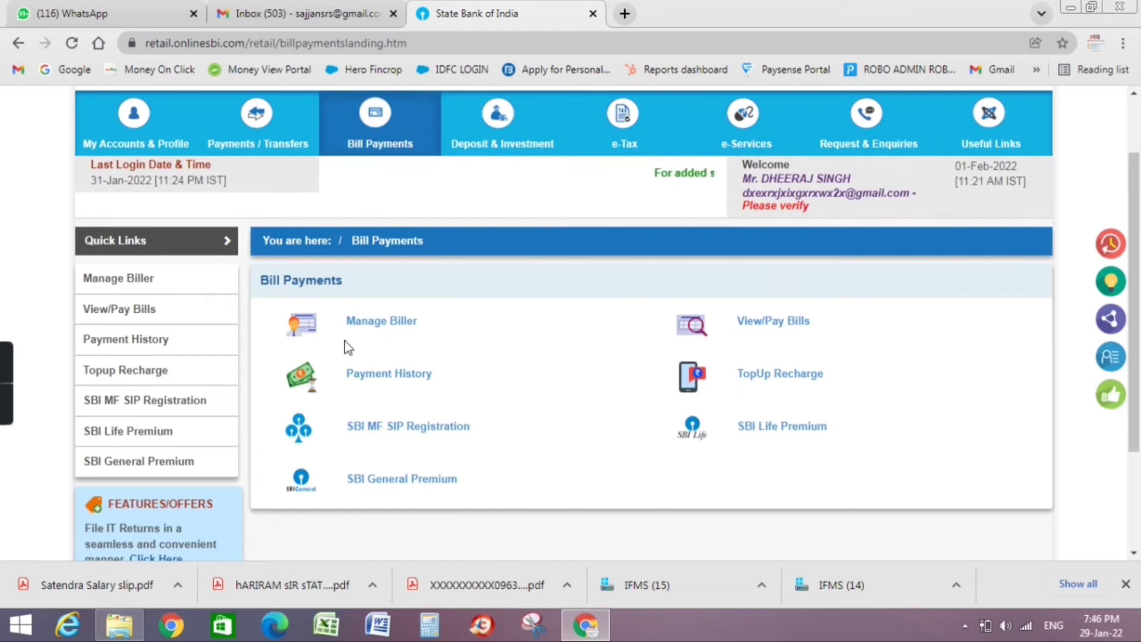
pyautogui.scroll(1, 348, 347)
pyautogui.click(503, 232)
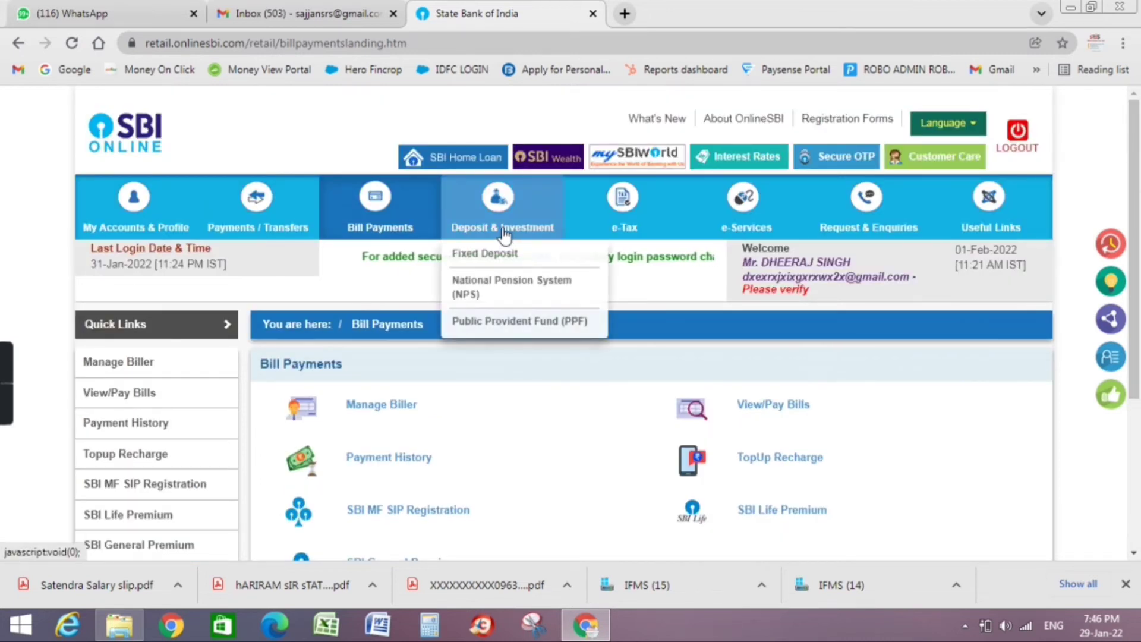
pyautogui.click(504, 232)
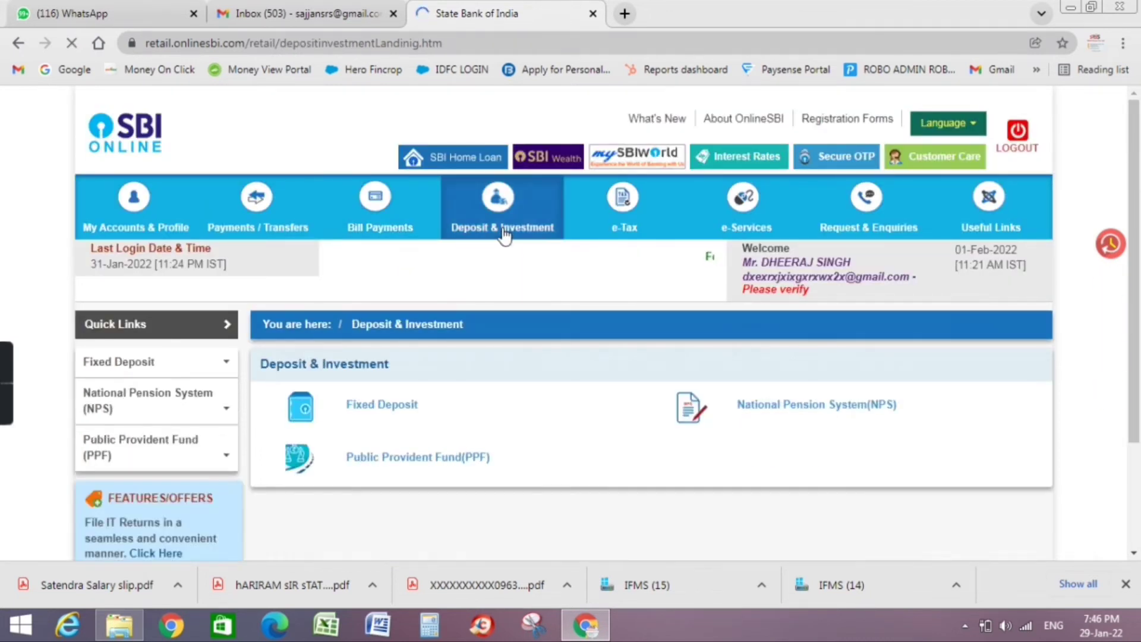
pyautogui.click(409, 410)
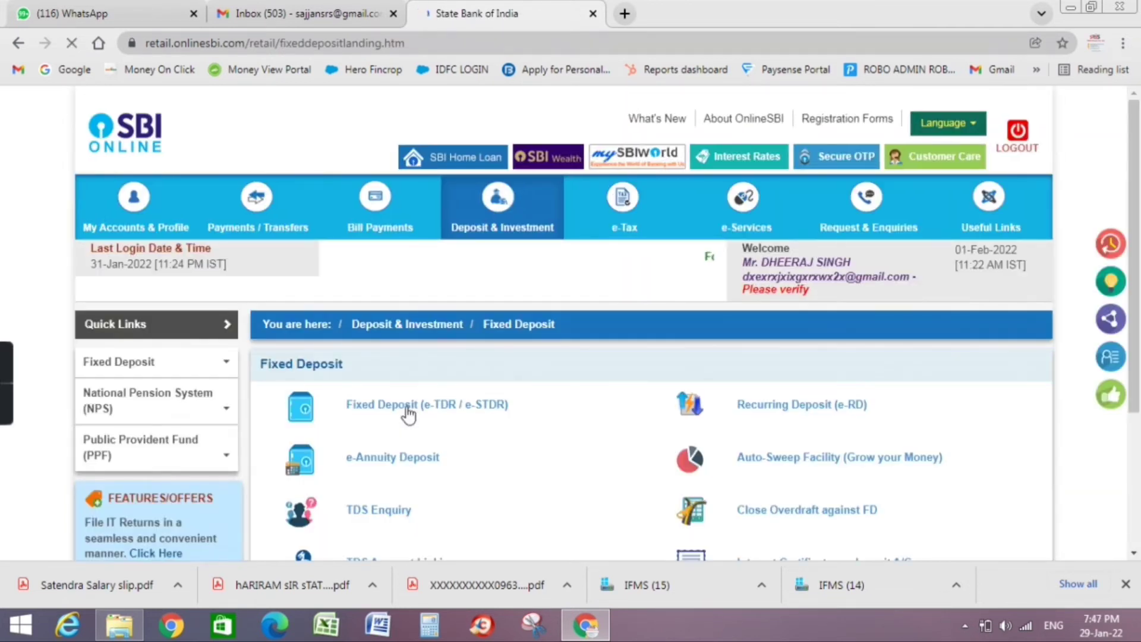
pyautogui.scroll(-3, 410, 411)
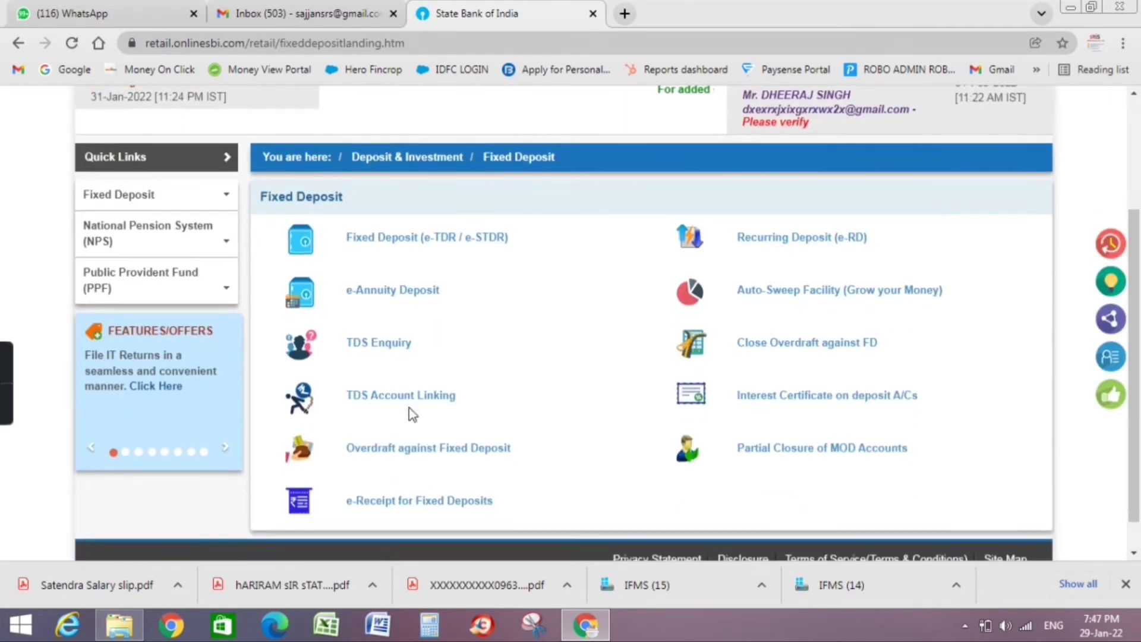
pyautogui.scroll(-1, 411, 414)
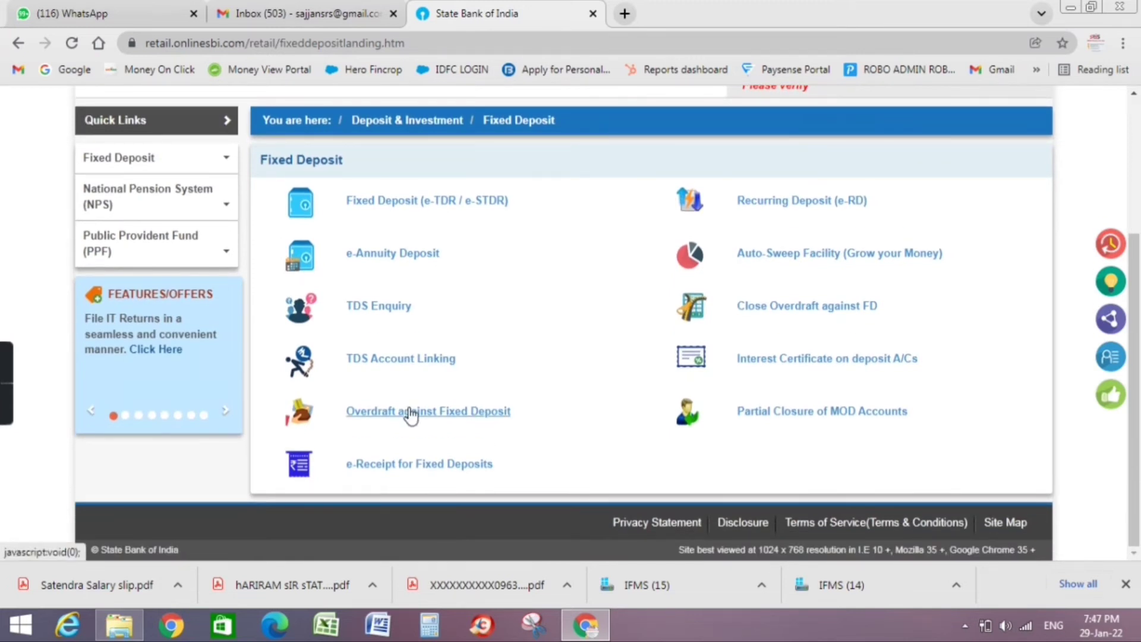
pyautogui.scroll(2, 410, 417)
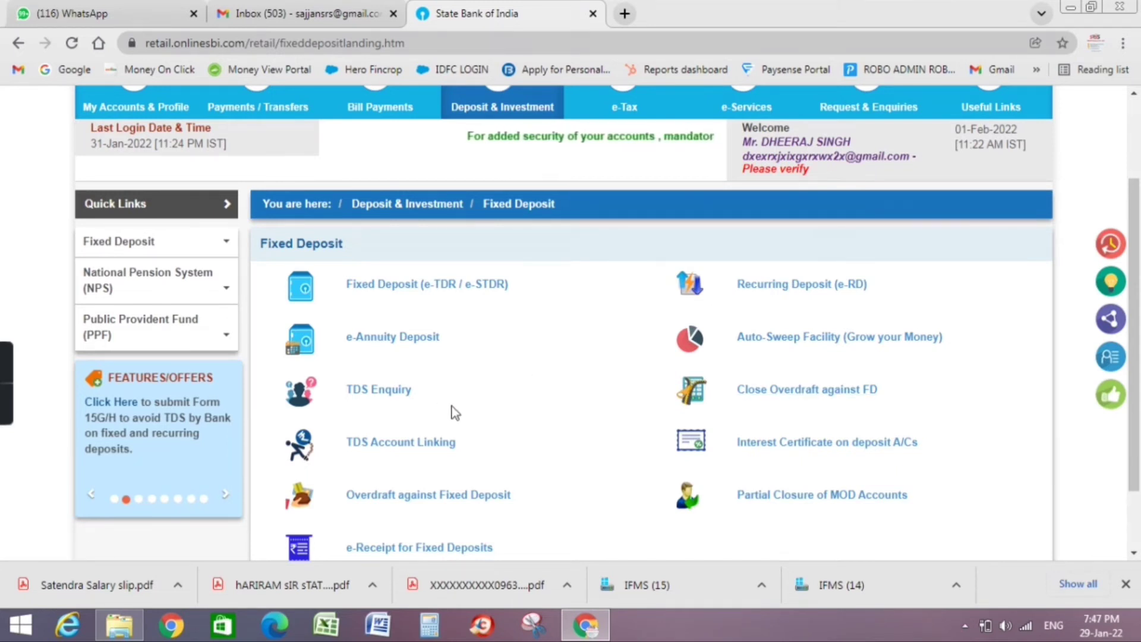
pyautogui.scroll(1, 488, 493)
pyautogui.scroll(2, 486, 485)
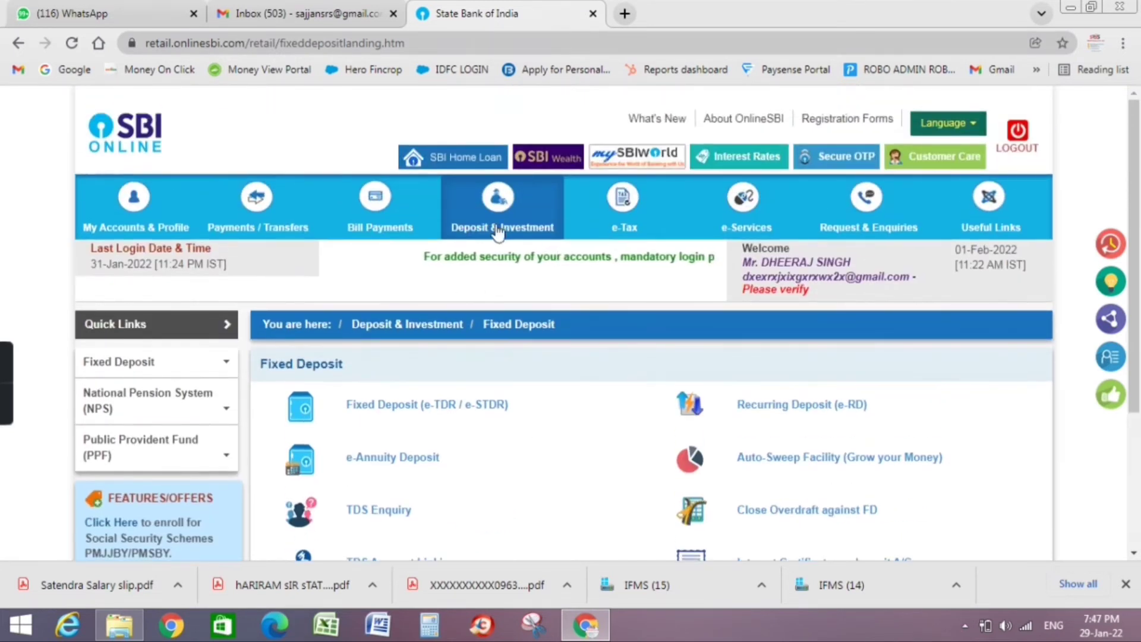
pyautogui.click(431, 326)
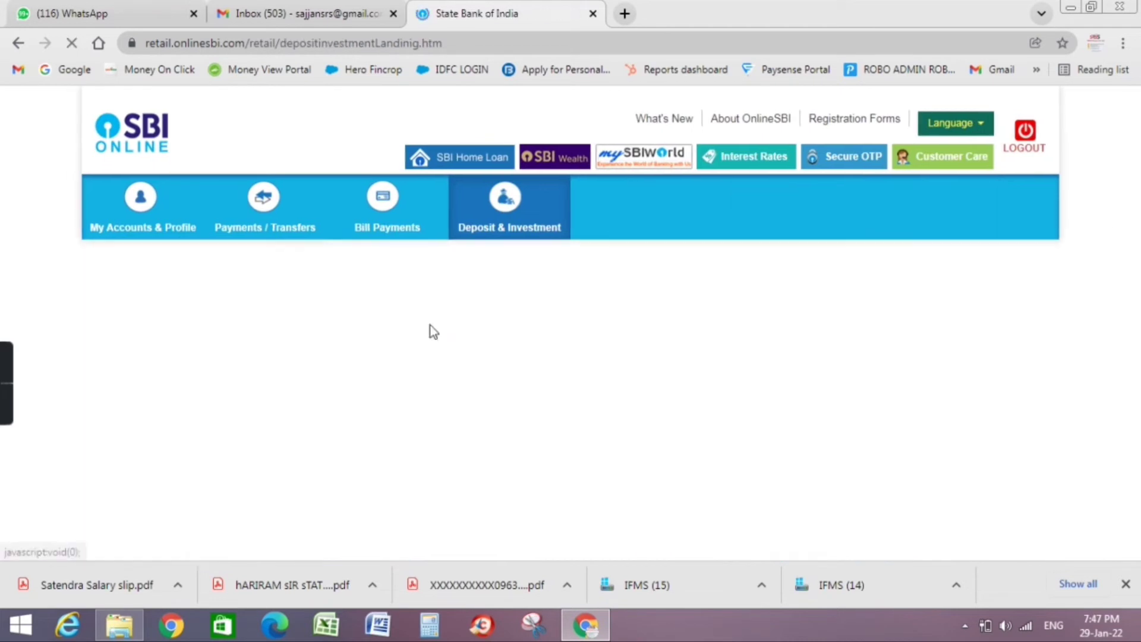
pyautogui.scroll(-1, 591, 389)
pyautogui.scroll(1, 593, 393)
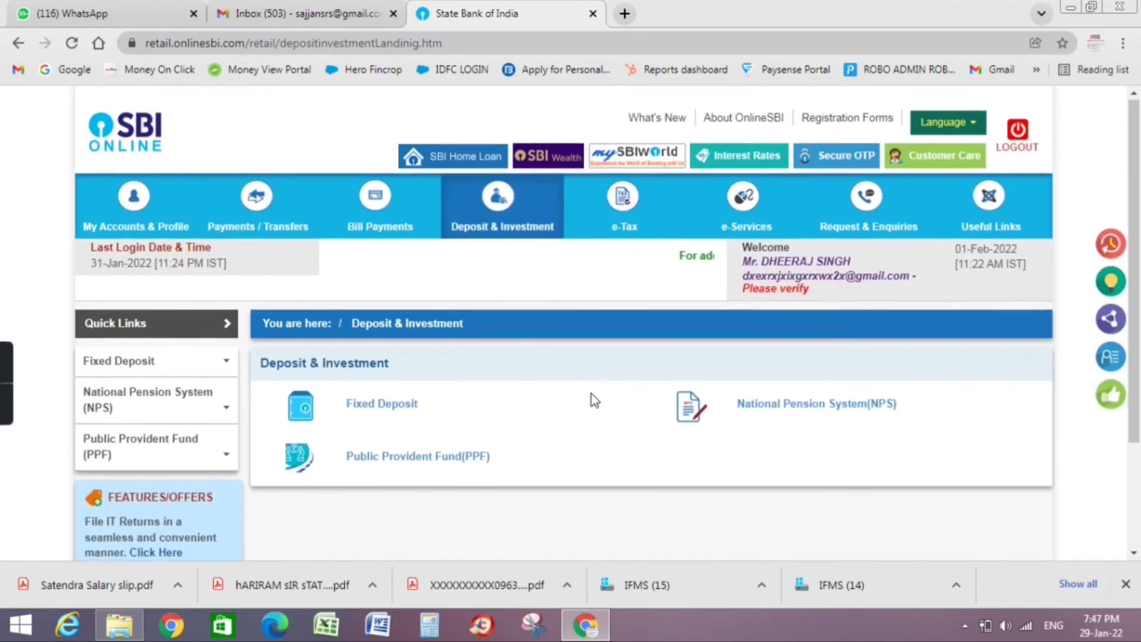
# Visit the e-Tax section, then browse e-Services including ATM Card Services
pyautogui.click(623, 220)
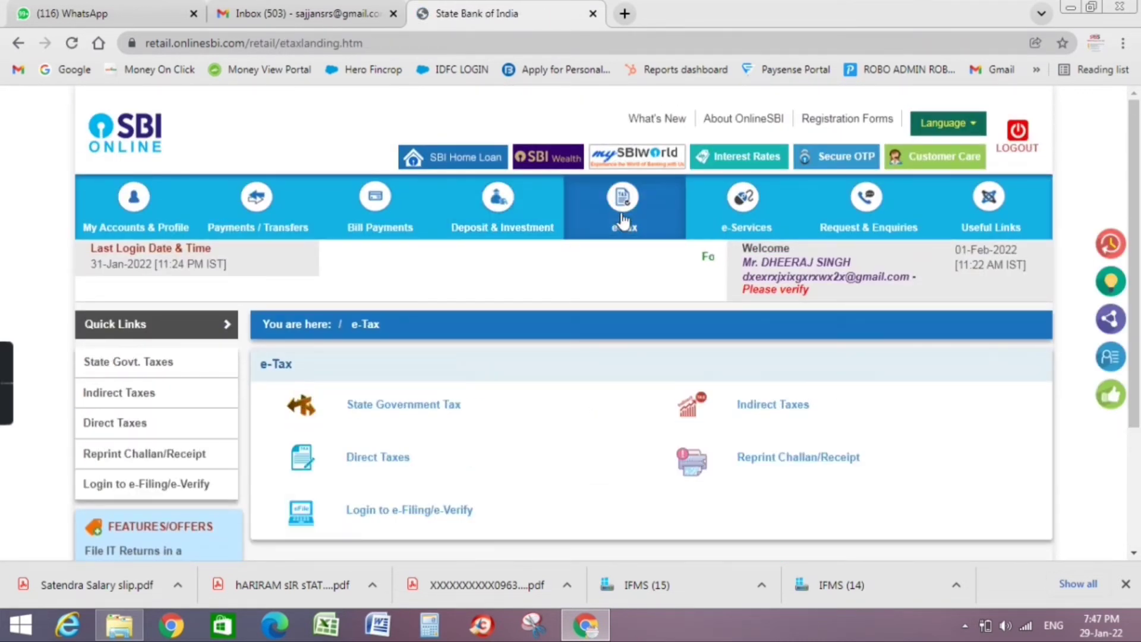
pyautogui.click(744, 217)
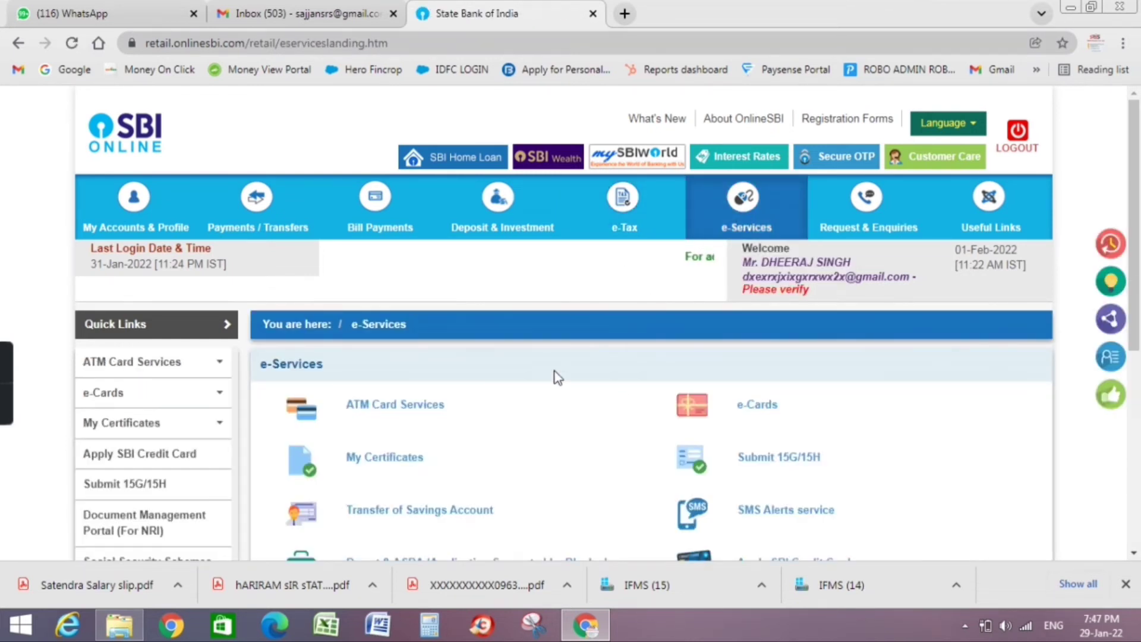
pyautogui.scroll(-3, 506, 331)
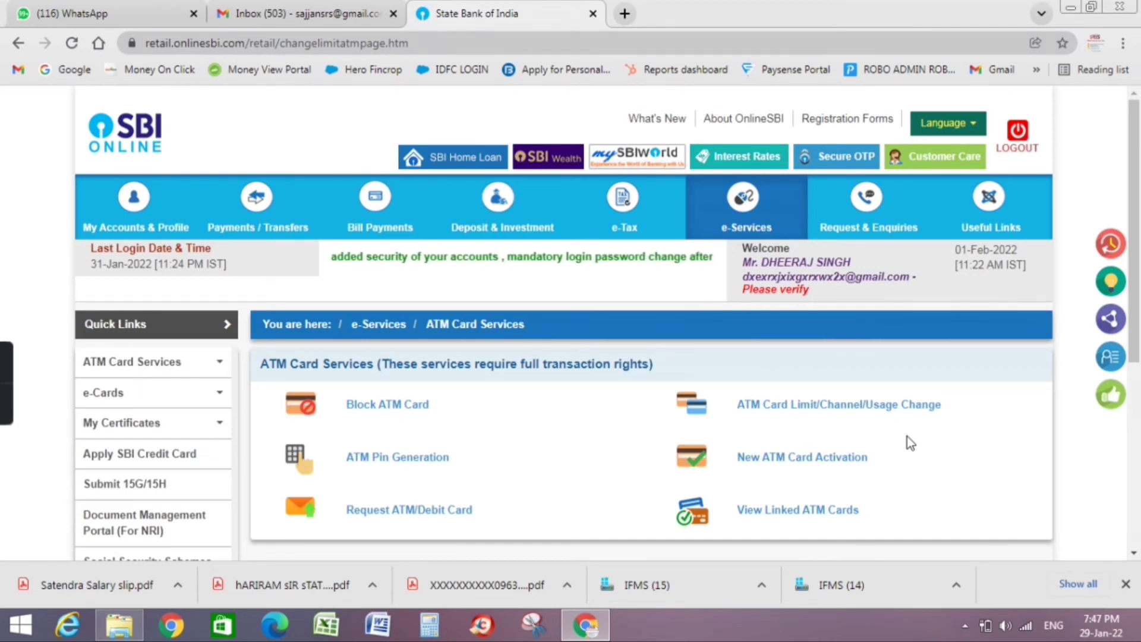
pyautogui.click(400, 331)
pyautogui.scroll(-1, 407, 437)
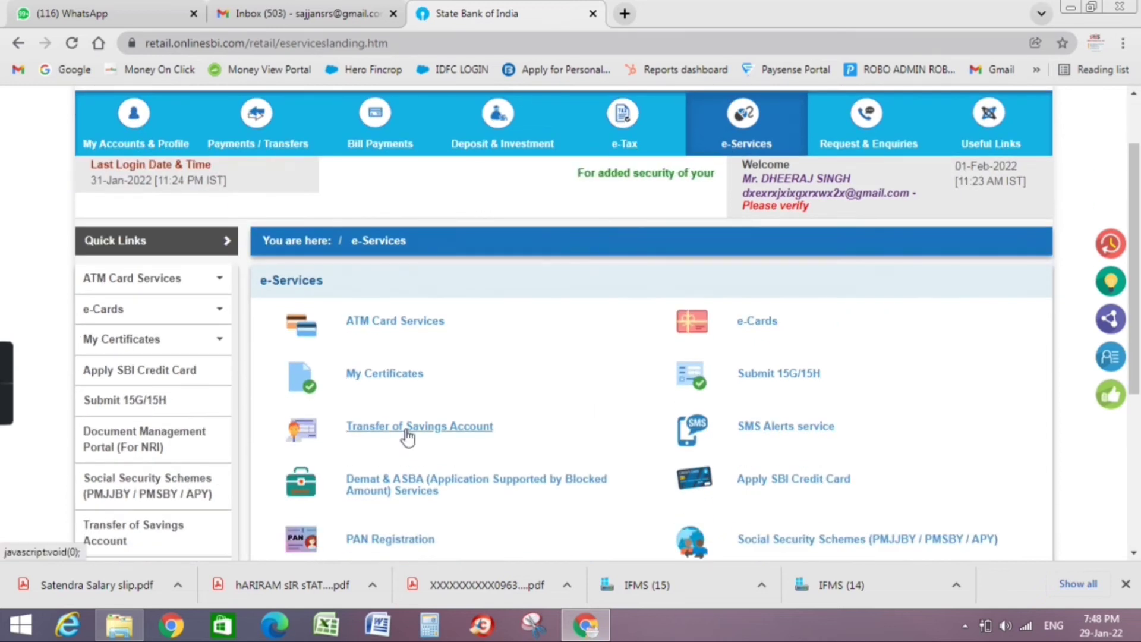
# Open and look over the Transfer of Savings Account request form
pyautogui.click(405, 429)
pyautogui.scroll(-6, 424, 428)
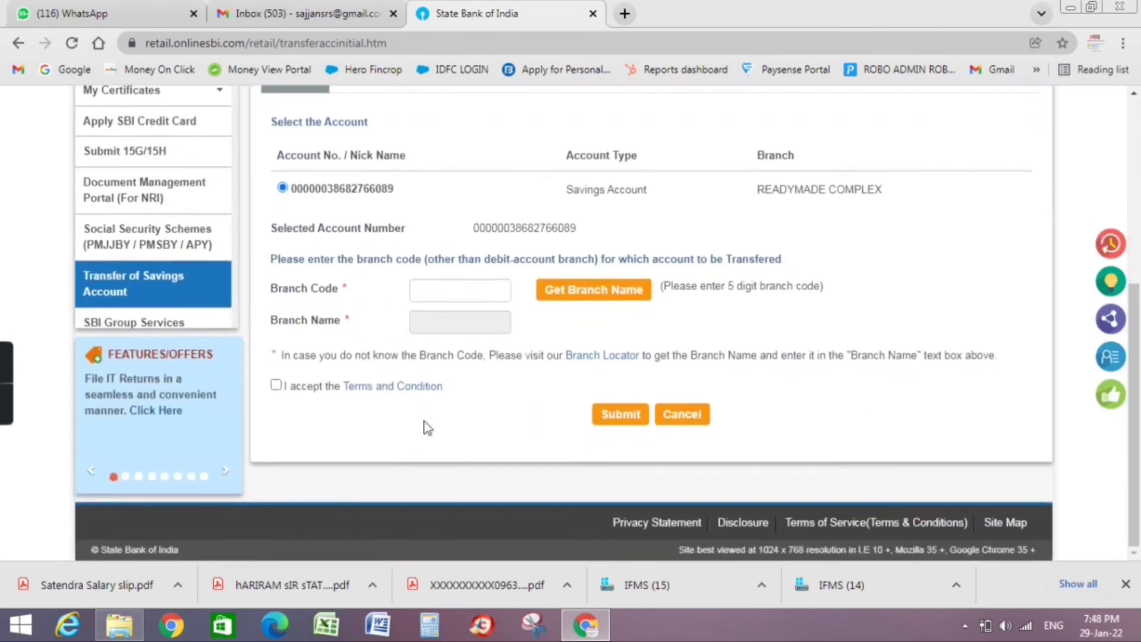
pyautogui.scroll(5, 427, 428)
pyautogui.scroll(1, 427, 427)
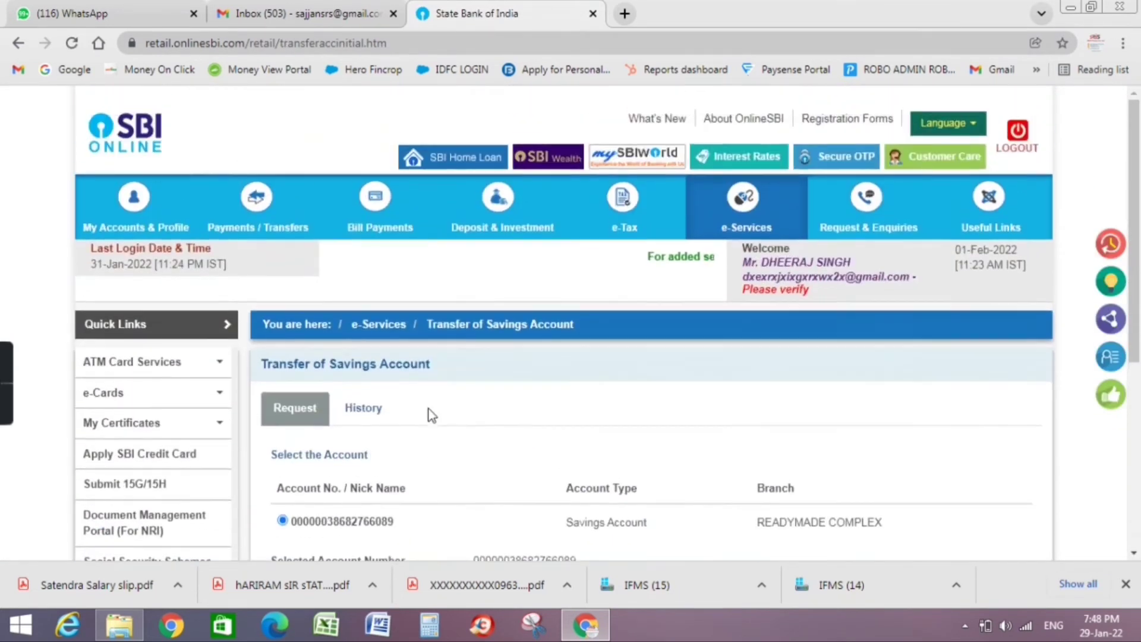
# Return to the e-Services overview and scroll through its full list of services
pyautogui.click(712, 218)
pyautogui.scroll(-1, 556, 376)
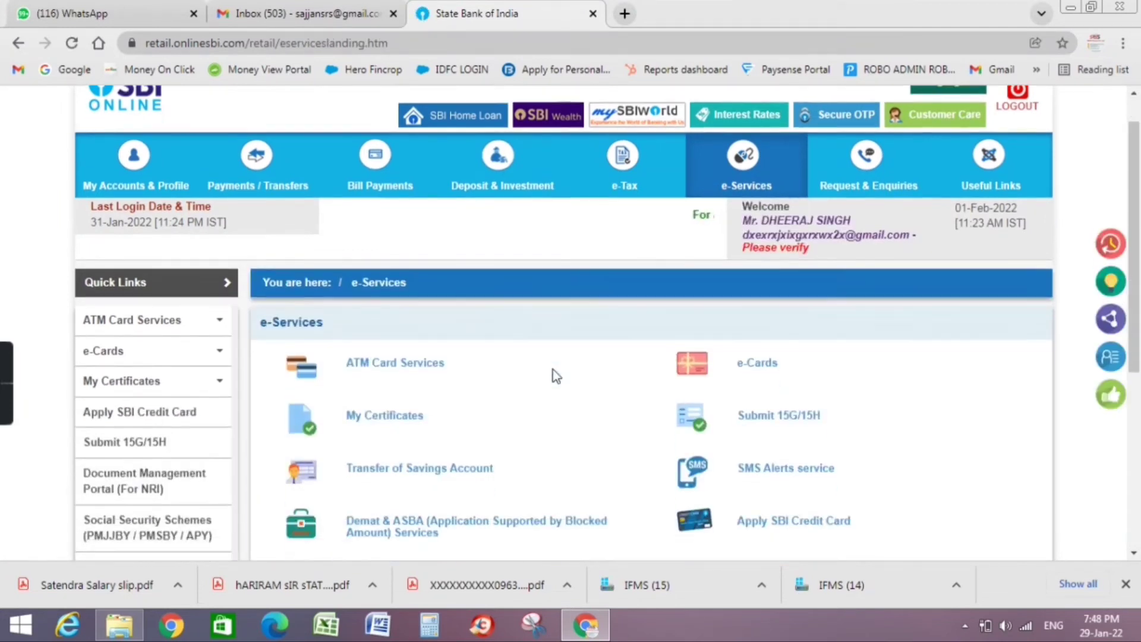
pyautogui.scroll(-3, 556, 375)
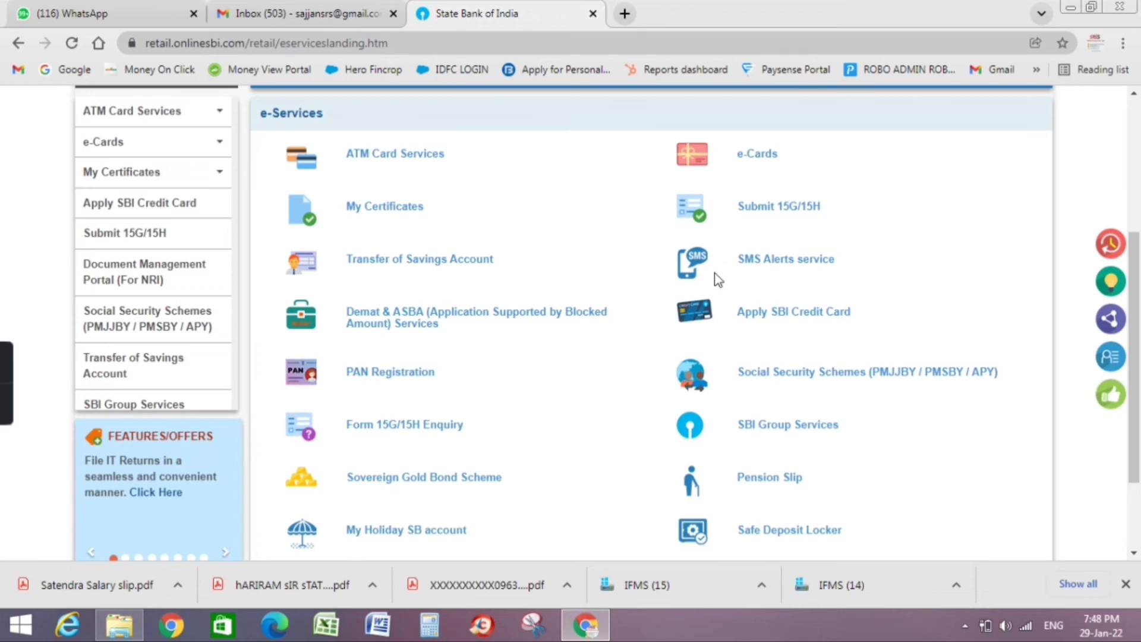
pyautogui.scroll(4, 376, 395)
# Browse the Request & Enquiries section and view its Cheque Book Services options
pyautogui.click(844, 209)
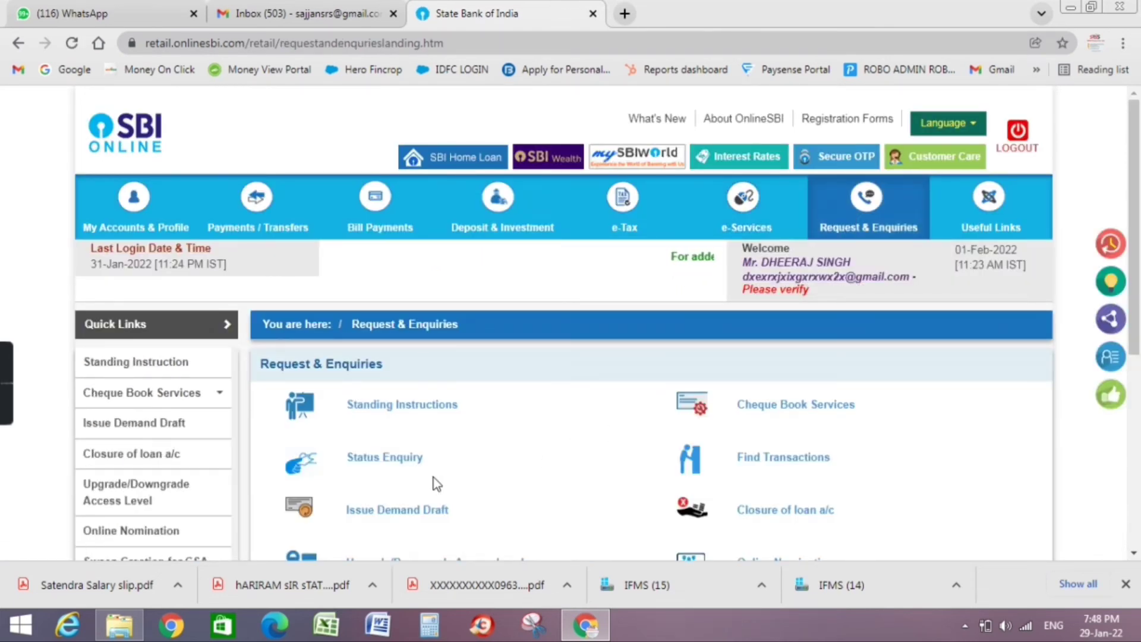
pyautogui.scroll(-1, 436, 485)
pyautogui.scroll(-1, 437, 484)
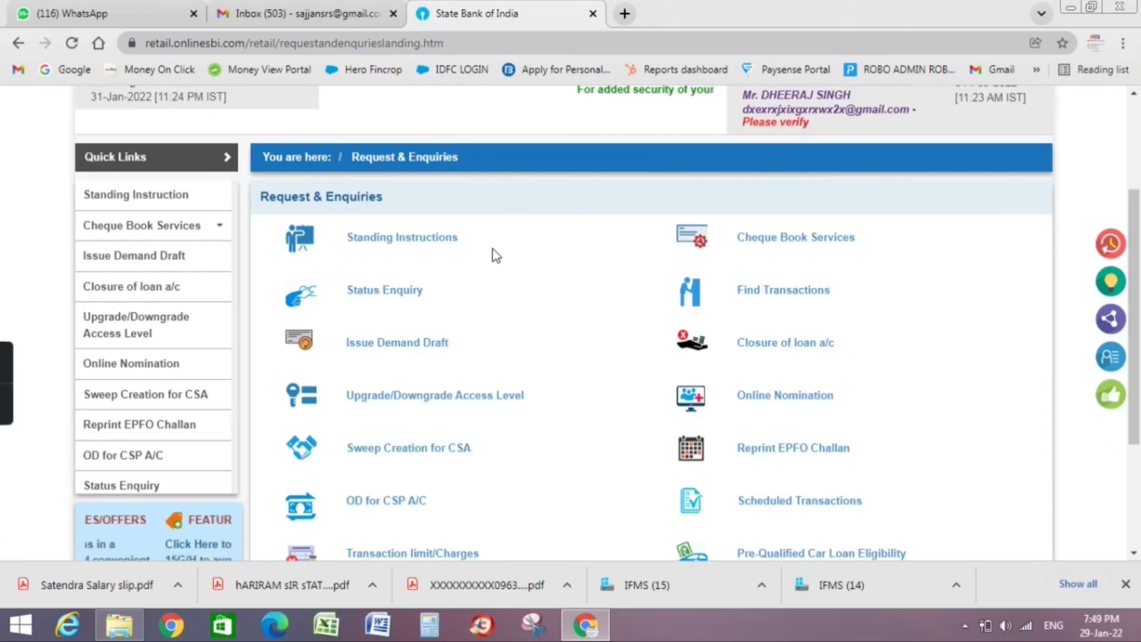
pyautogui.click(778, 241)
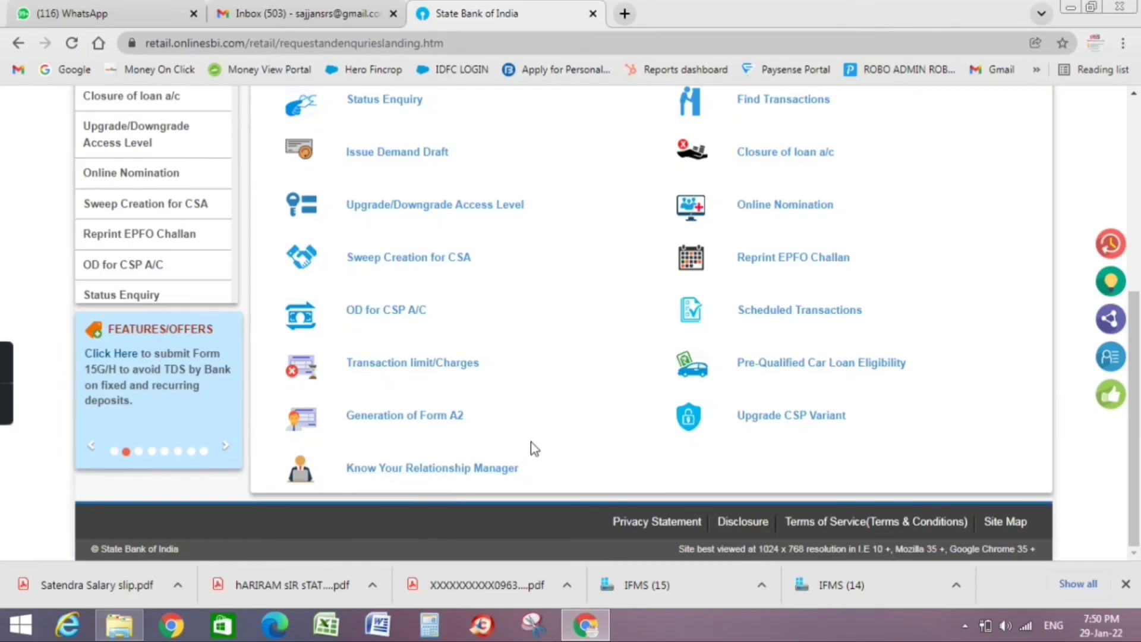
# Log out of net banking and continue to the Feedback Form
pyautogui.scroll(5, 531, 441)
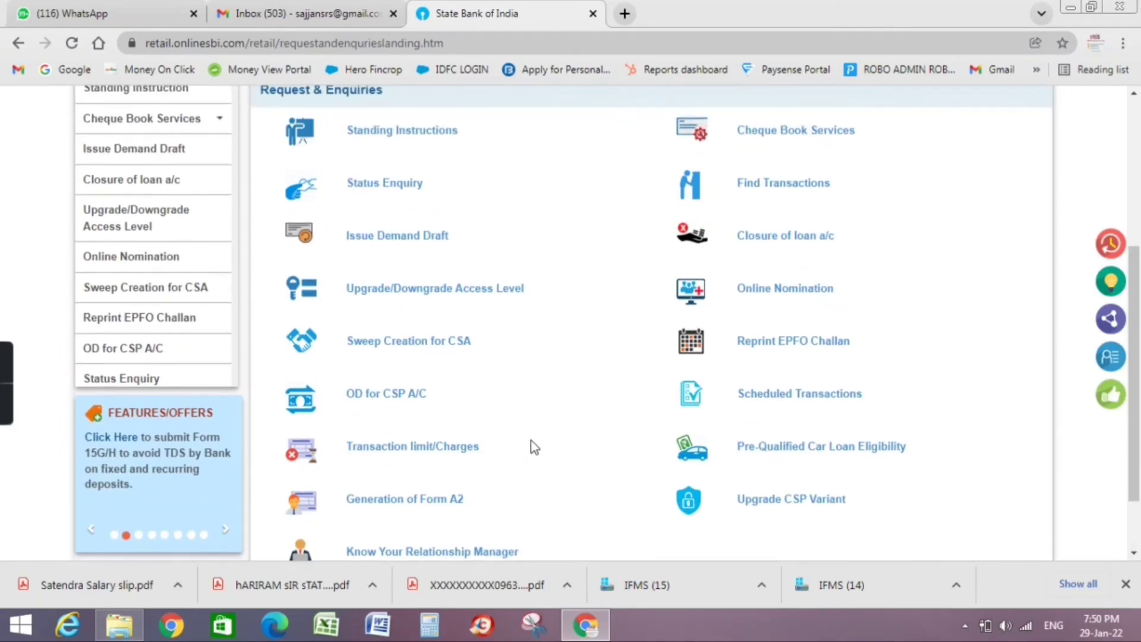
pyautogui.scroll(2, 532, 455)
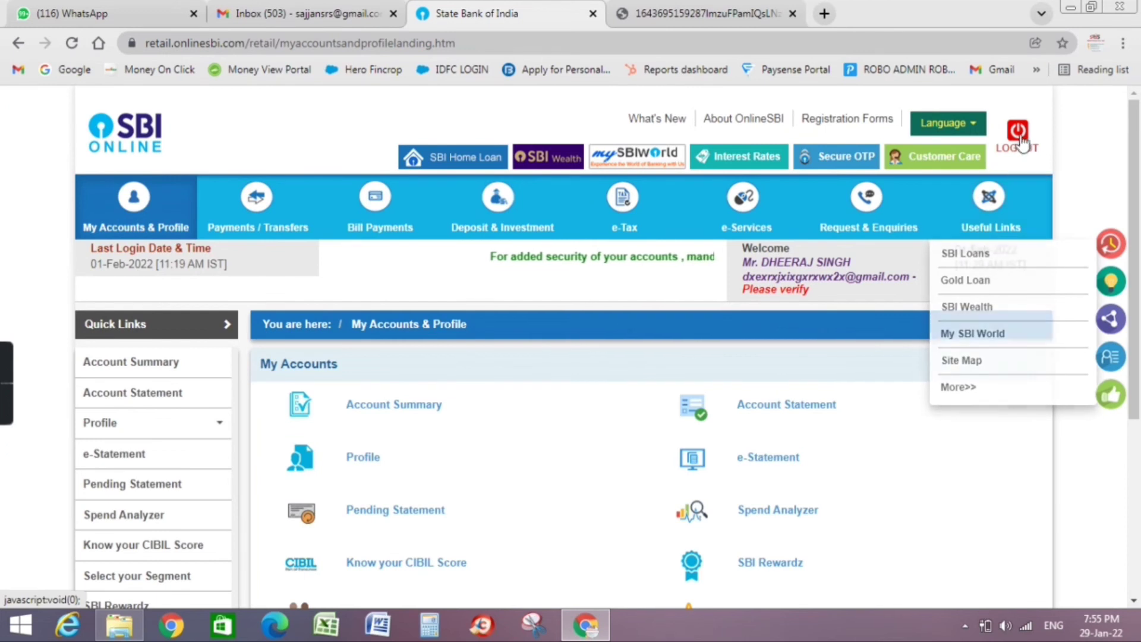
pyautogui.click(1018, 133)
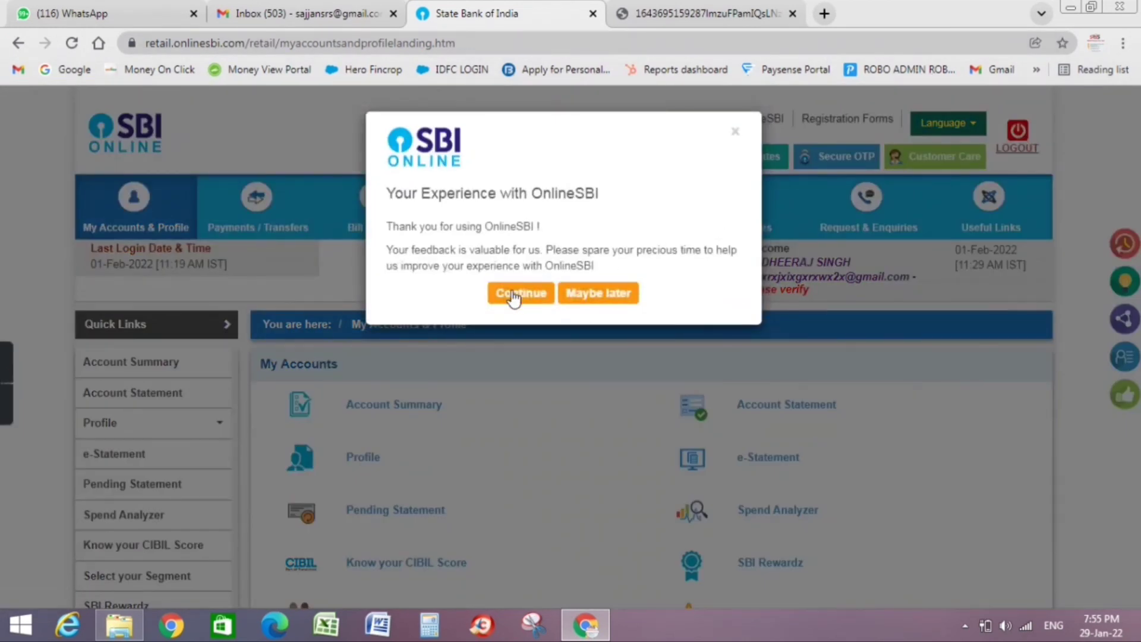
pyautogui.click(514, 295)
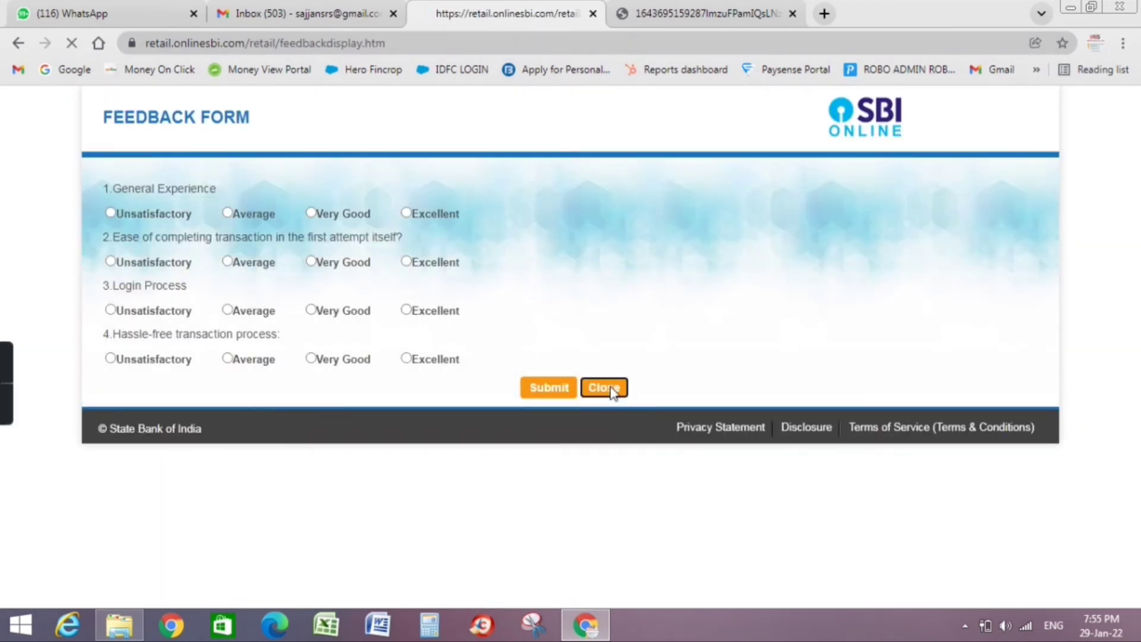